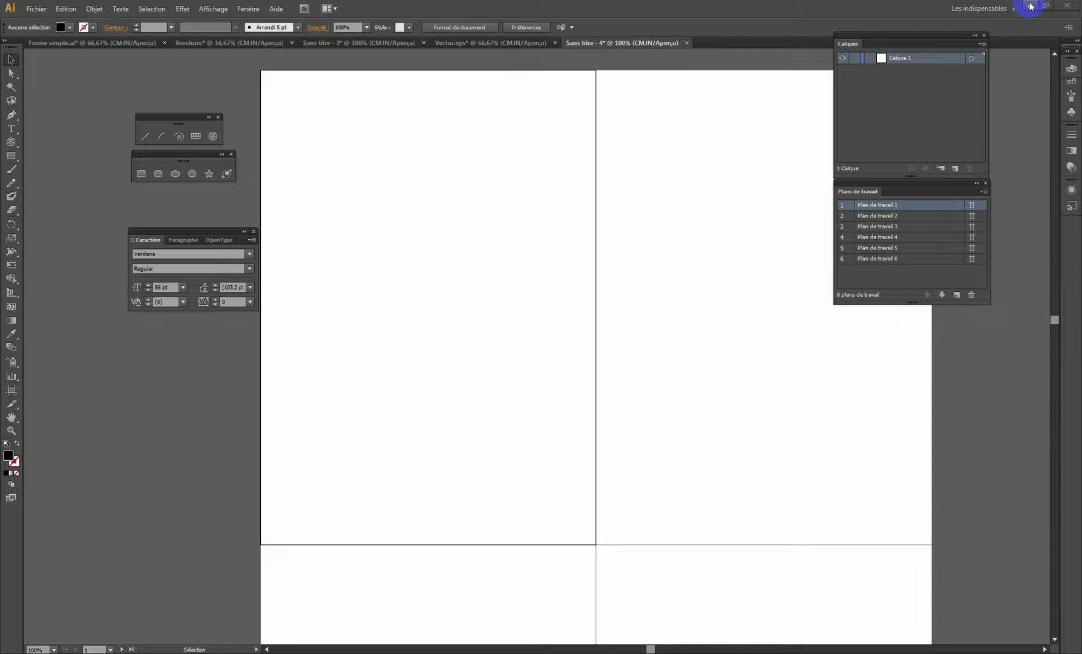
# Minimise Illustrator, open the Windows Control Panel from the desktop and display its items by category.
pyautogui.click(1031, 7)
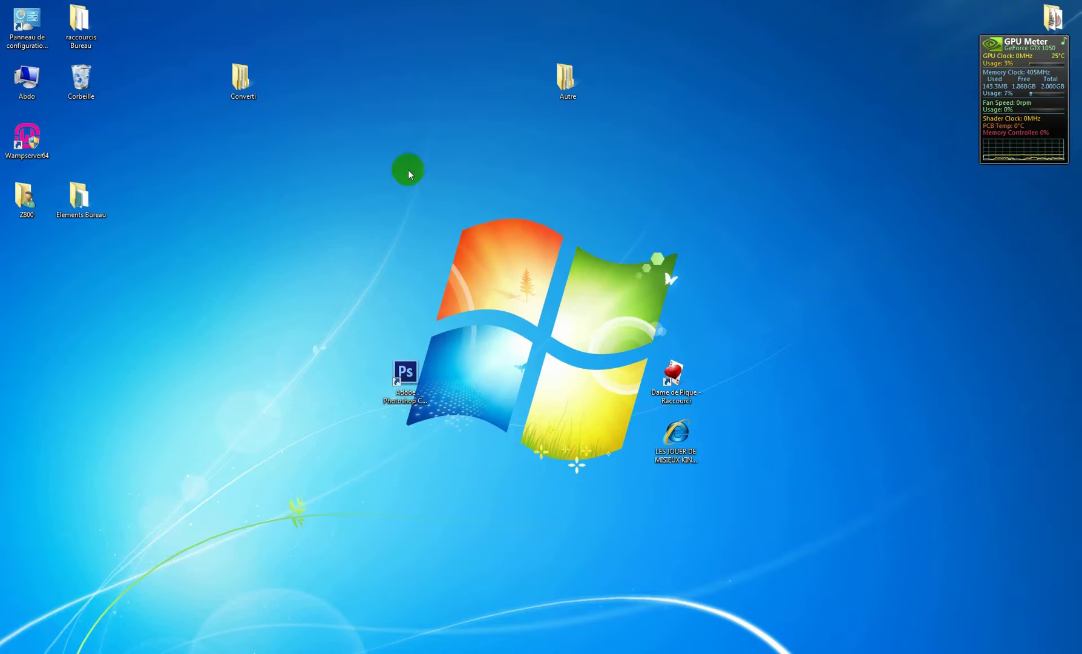
pyautogui.doubleClick(27, 18)
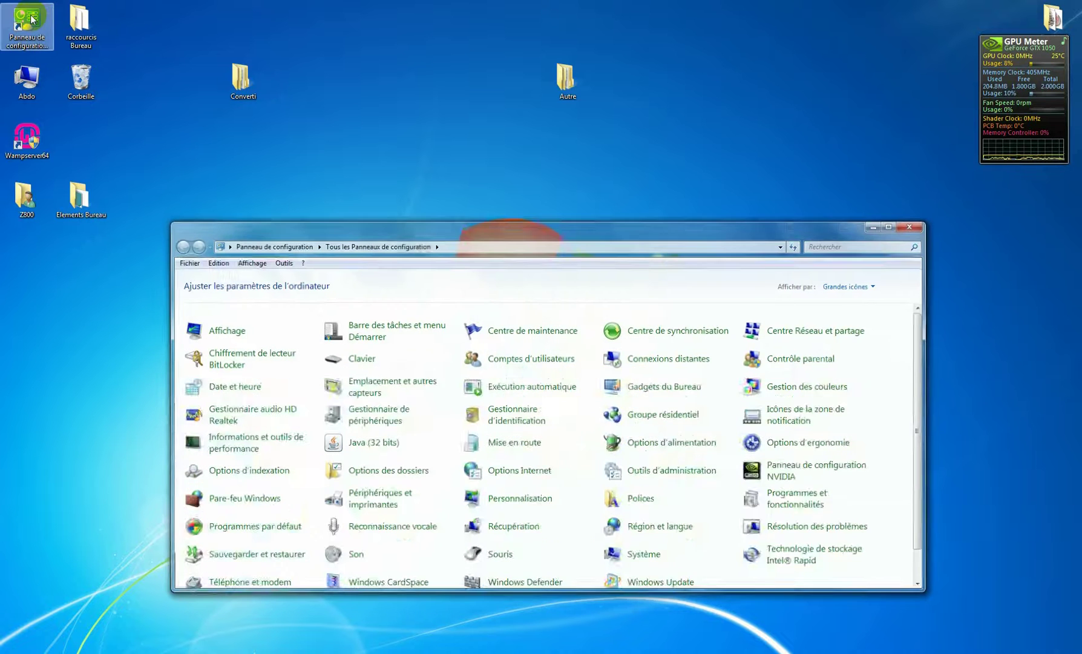
pyautogui.click(872, 285)
pyautogui.click(864, 302)
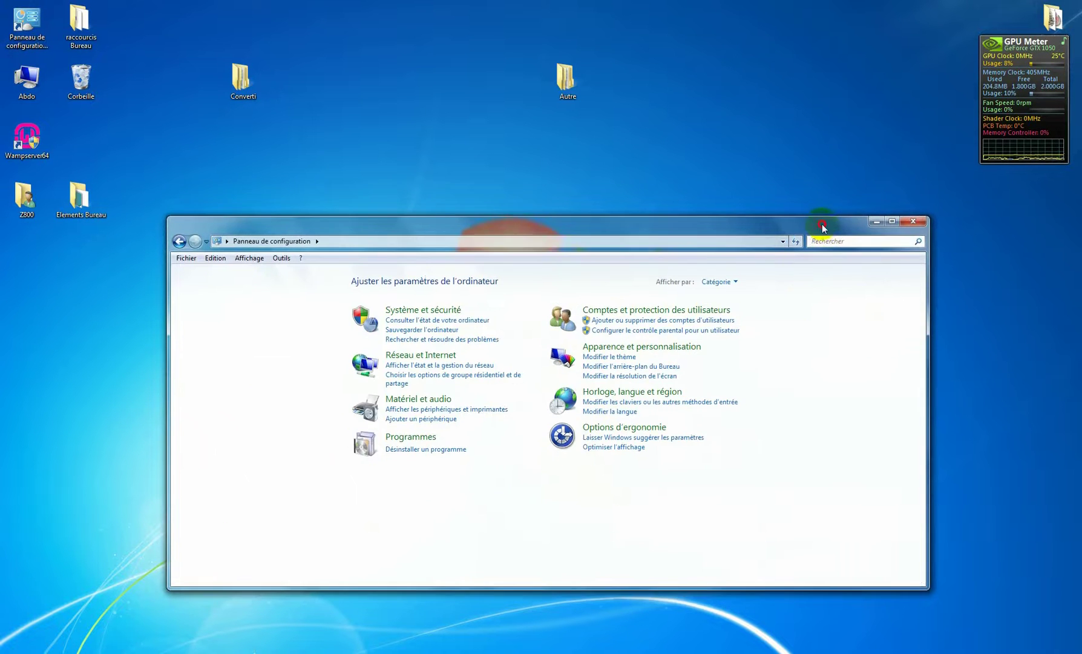
pyautogui.moveTo(822, 236); pyautogui.dragTo(813, 121)
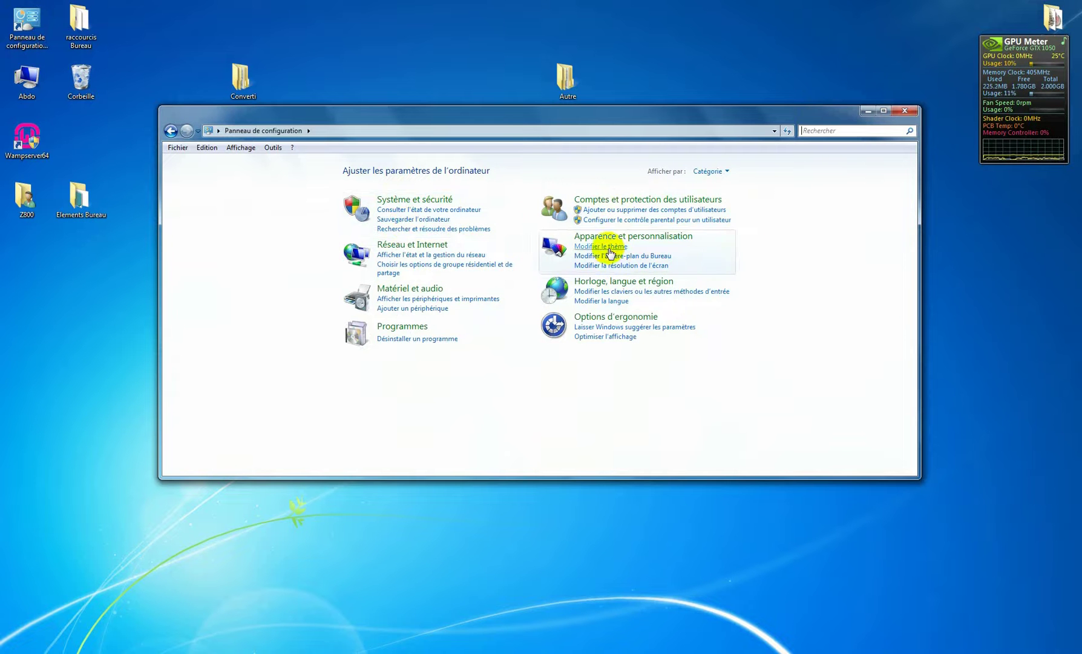
# Switch the Control Panel view to large icons and enlarge the window to show all items.
pyautogui.click(728, 171)
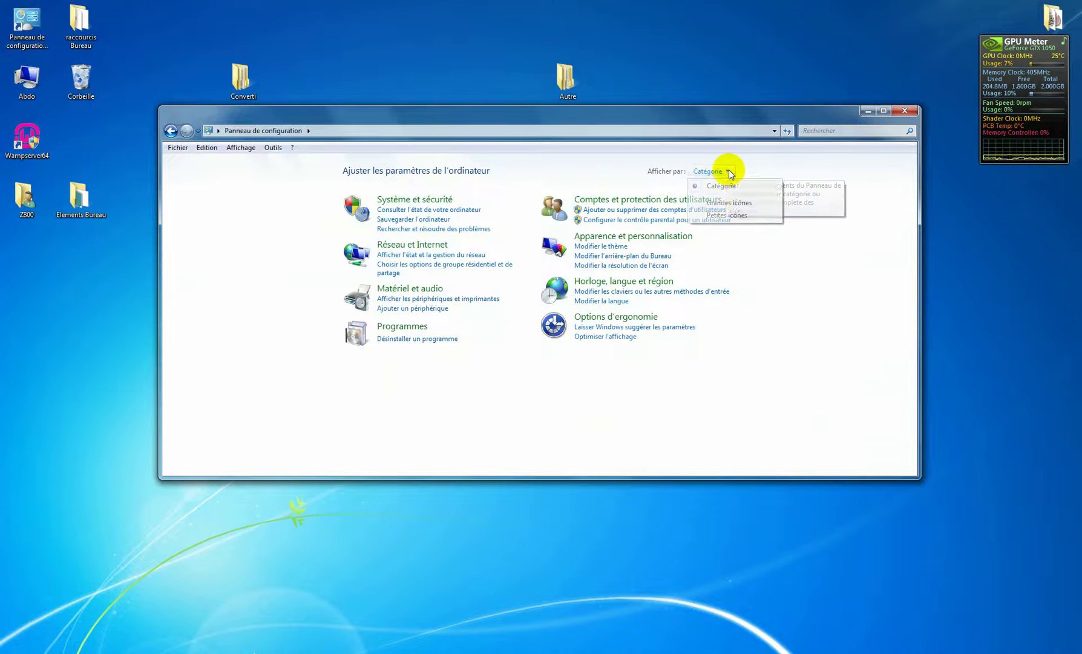
pyautogui.click(743, 206)
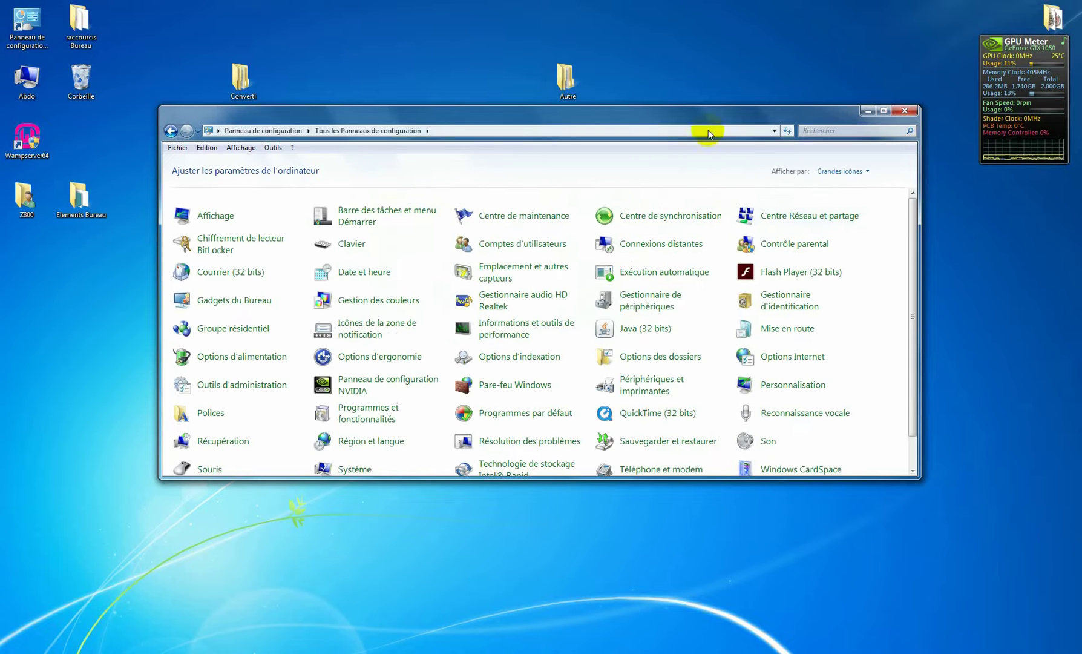
pyautogui.moveTo(701, 129); pyautogui.dragTo(701, 57)
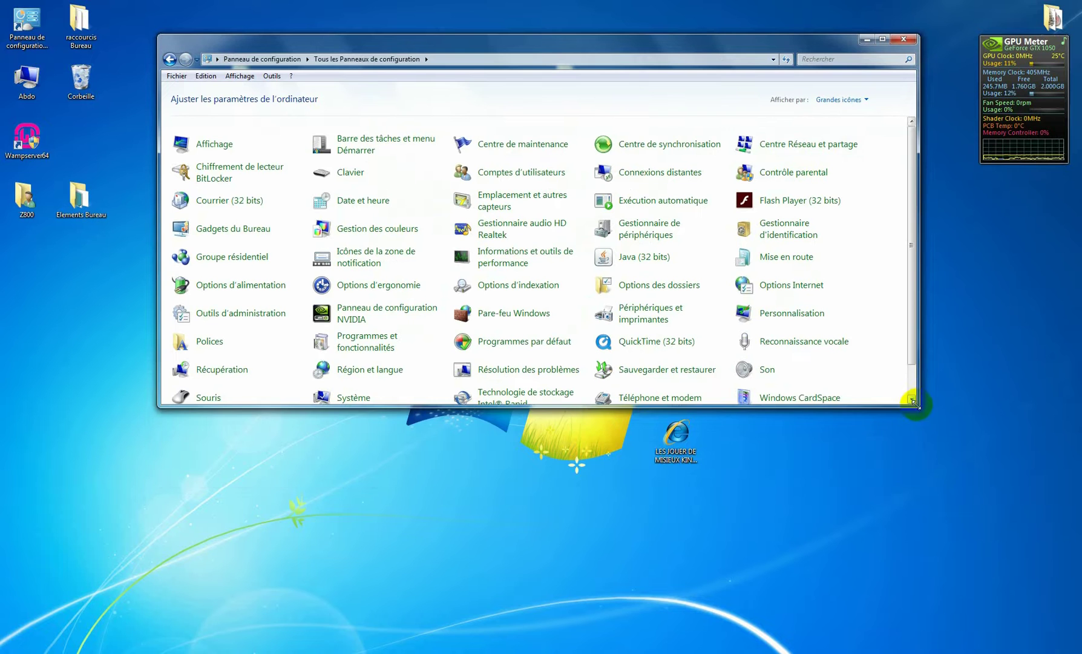
pyautogui.moveTo(913, 410); pyautogui.dragTo(915, 492)
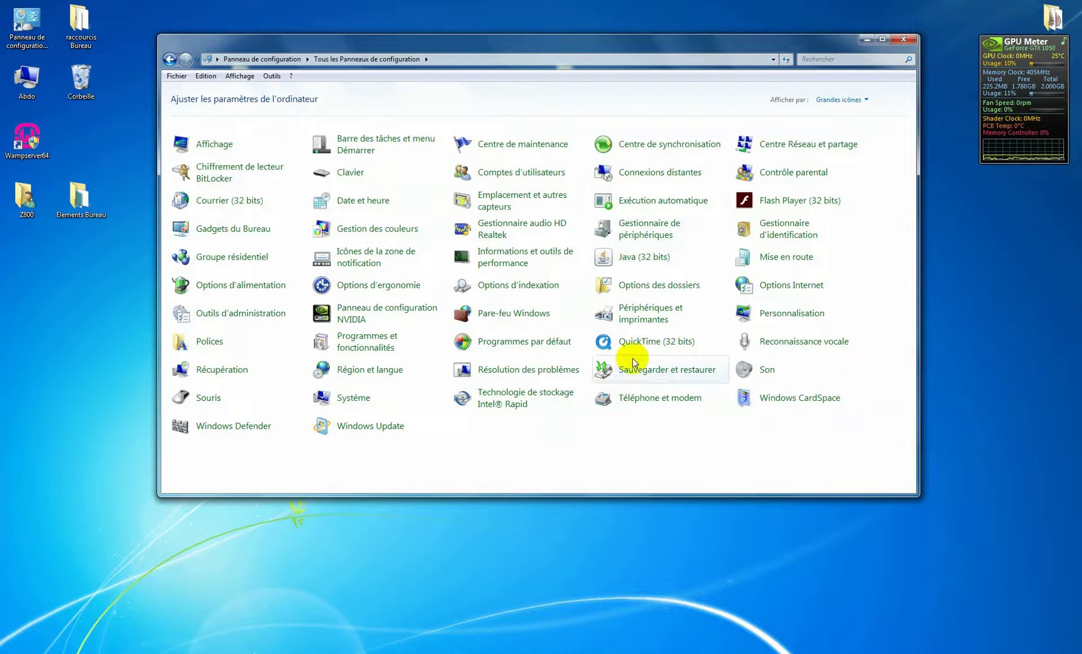
# Open the Polices folder, browse through the installed fonts and enlarge the window.
pyautogui.click(213, 341)
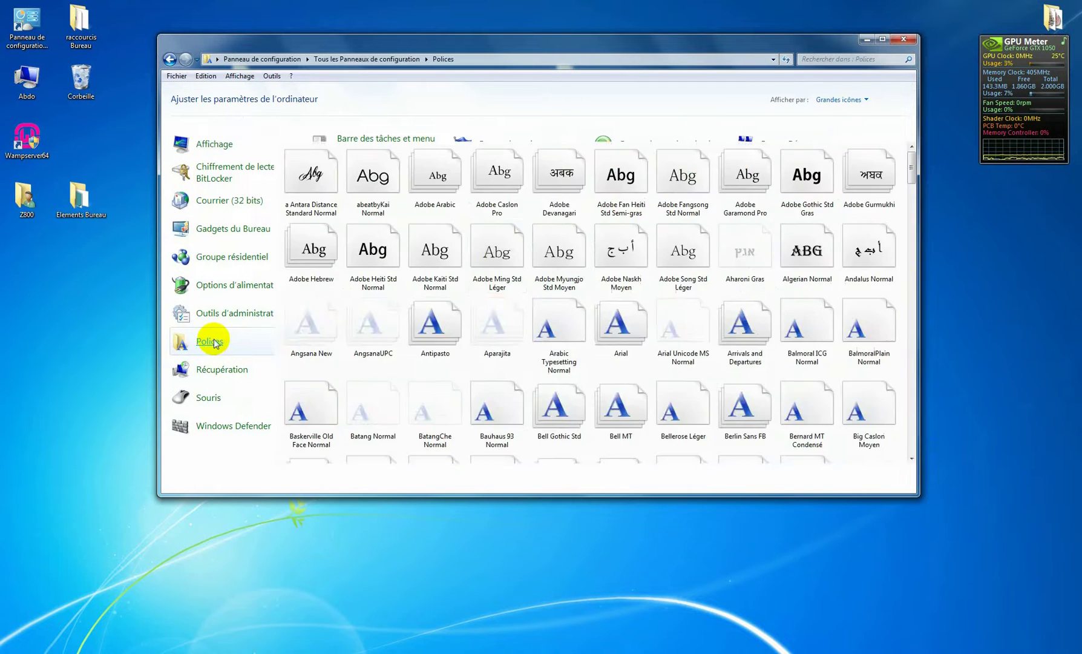
pyautogui.scroll(-15, 572, 253)
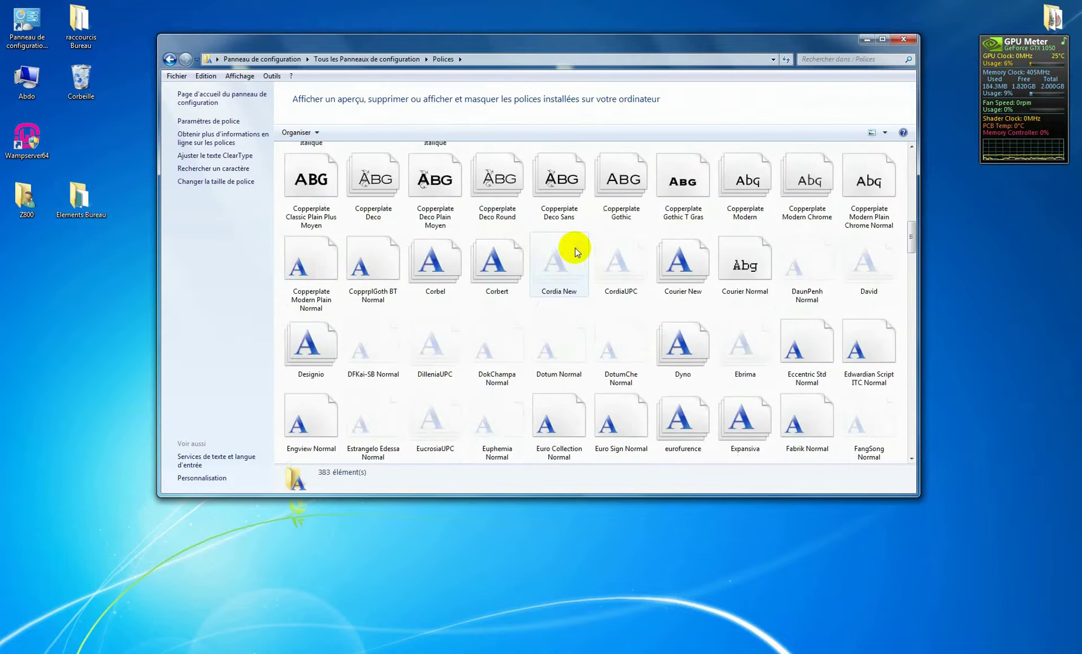
pyautogui.scroll(-10, 575, 248)
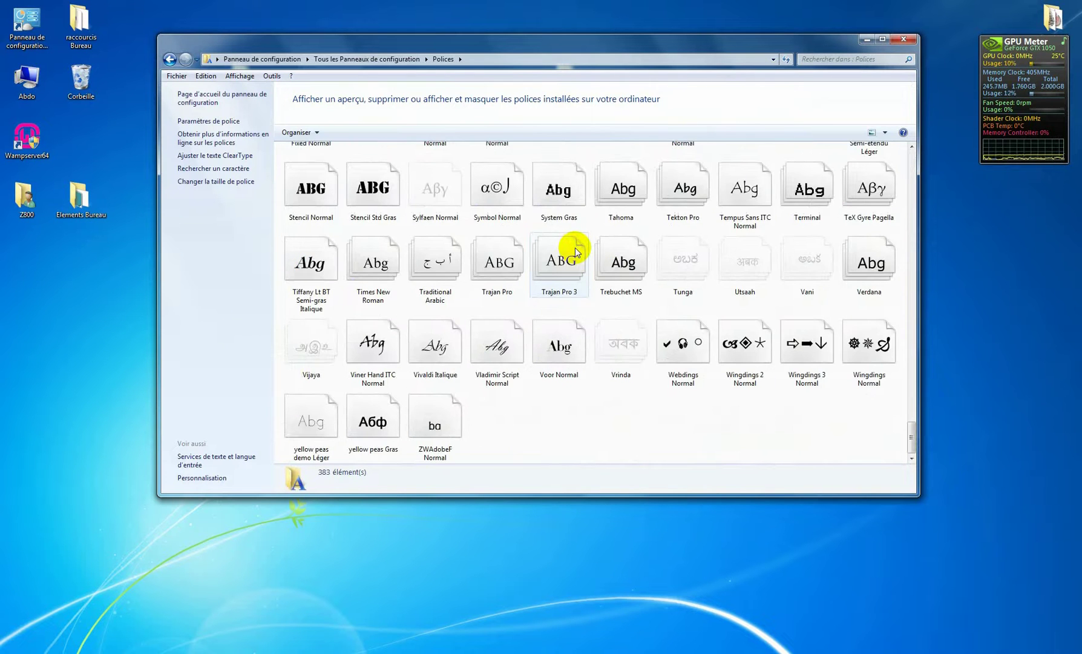
pyautogui.scroll(5, 575, 248)
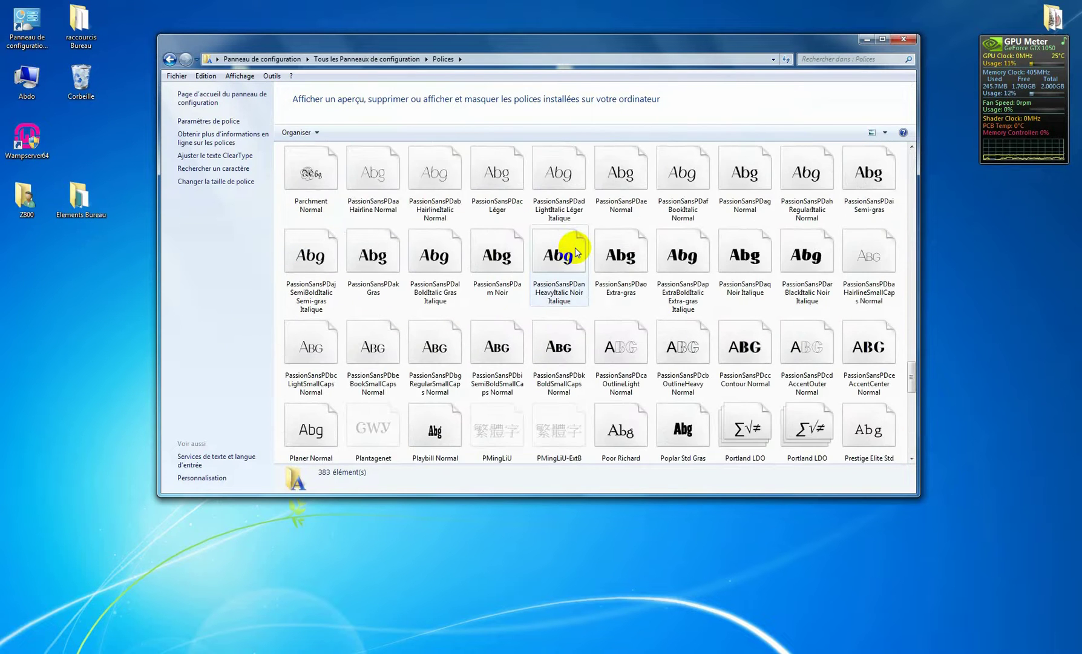
pyautogui.scroll(8, 575, 248)
pyautogui.scroll(12, 575, 248)
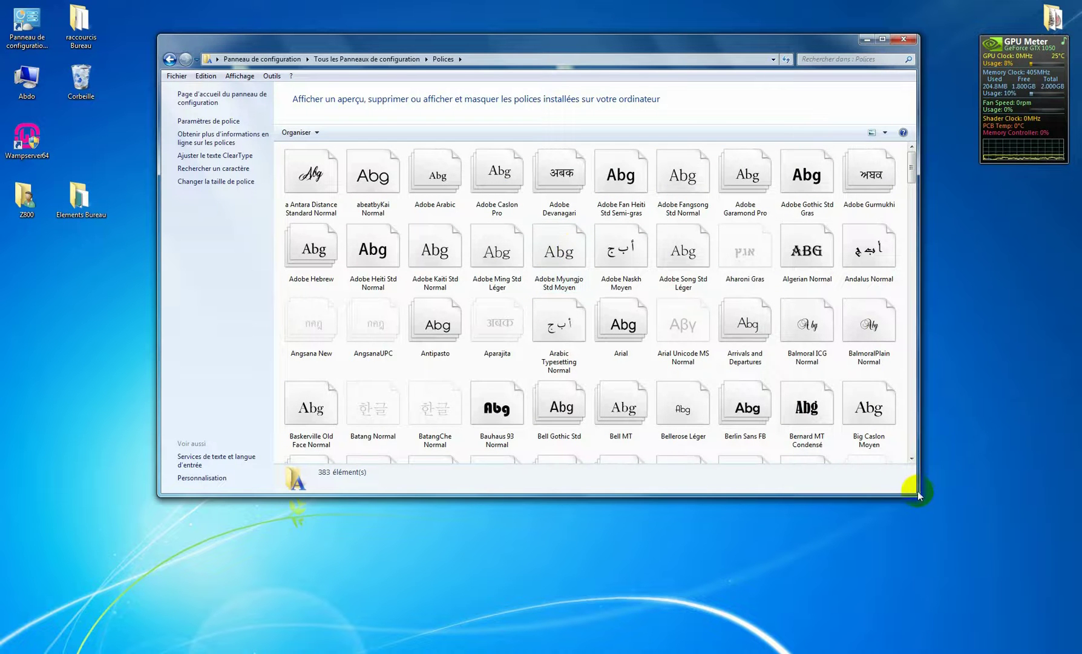
pyautogui.moveTo(917, 491); pyautogui.dragTo(929, 566)
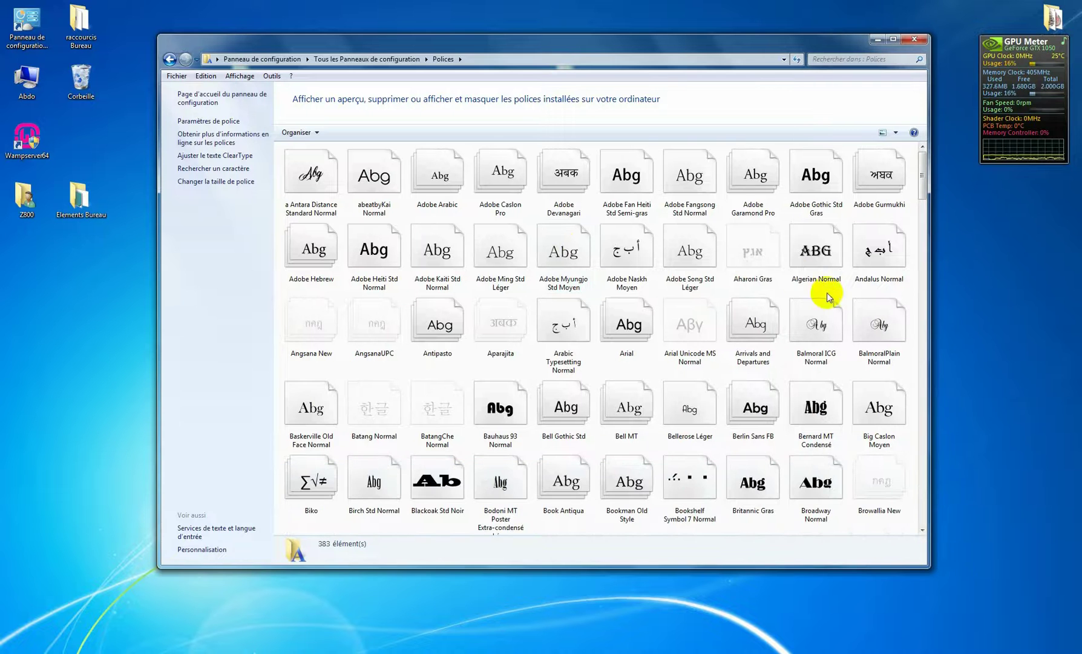
# Copy all installed fonts from the Polices folder and minimise its window.
pyautogui.click(696, 179)
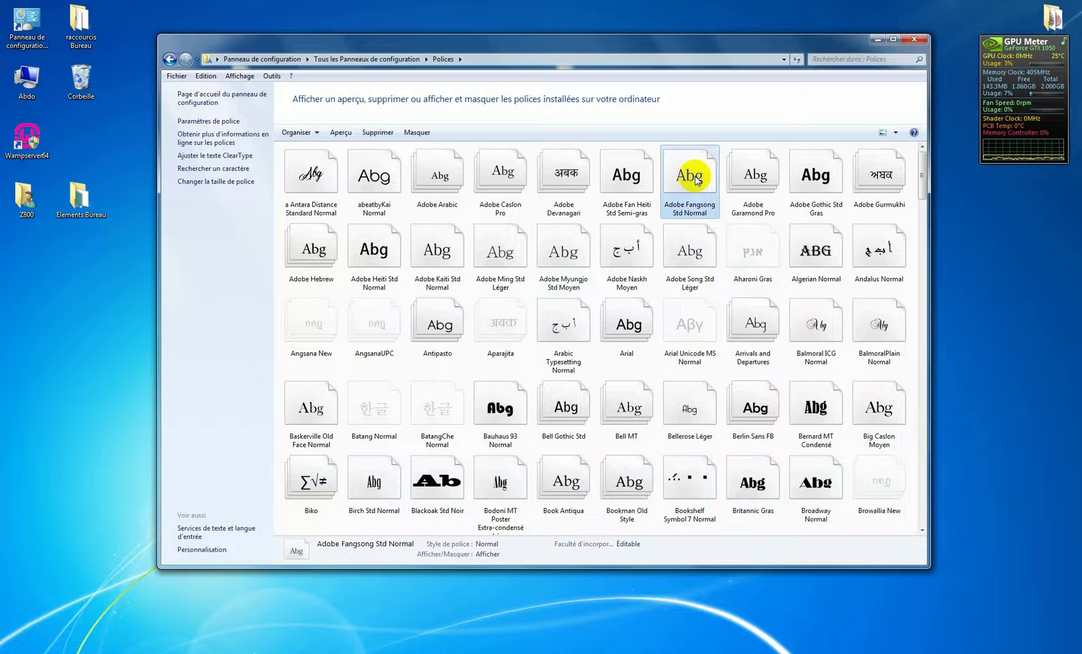
pyautogui.hotkey('ctrl', 'a')
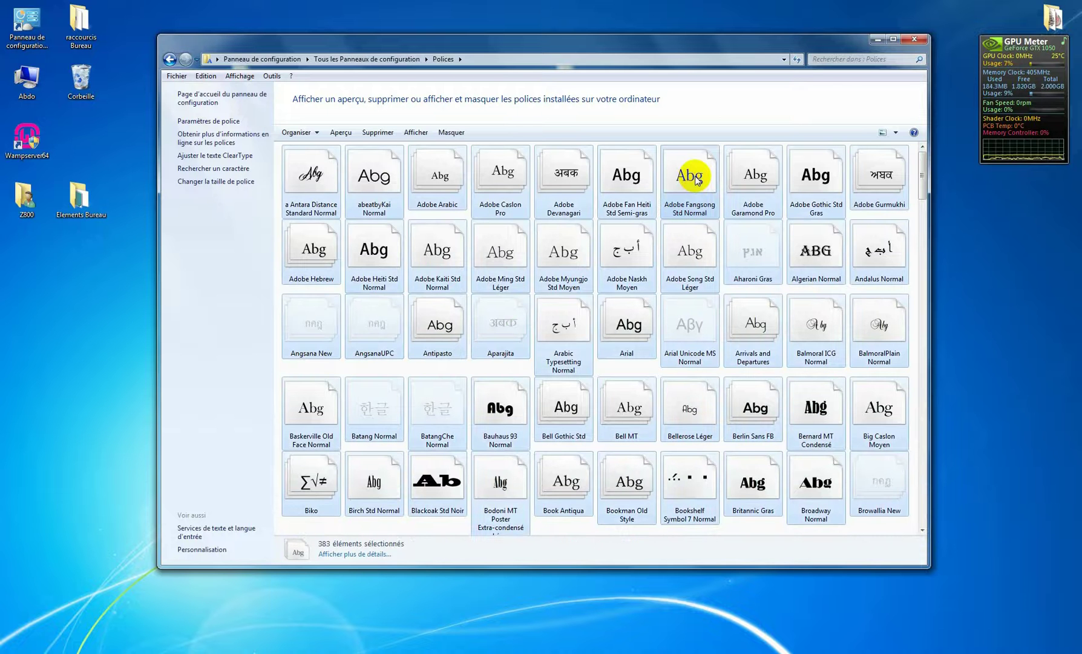
pyautogui.rightClick(695, 180)
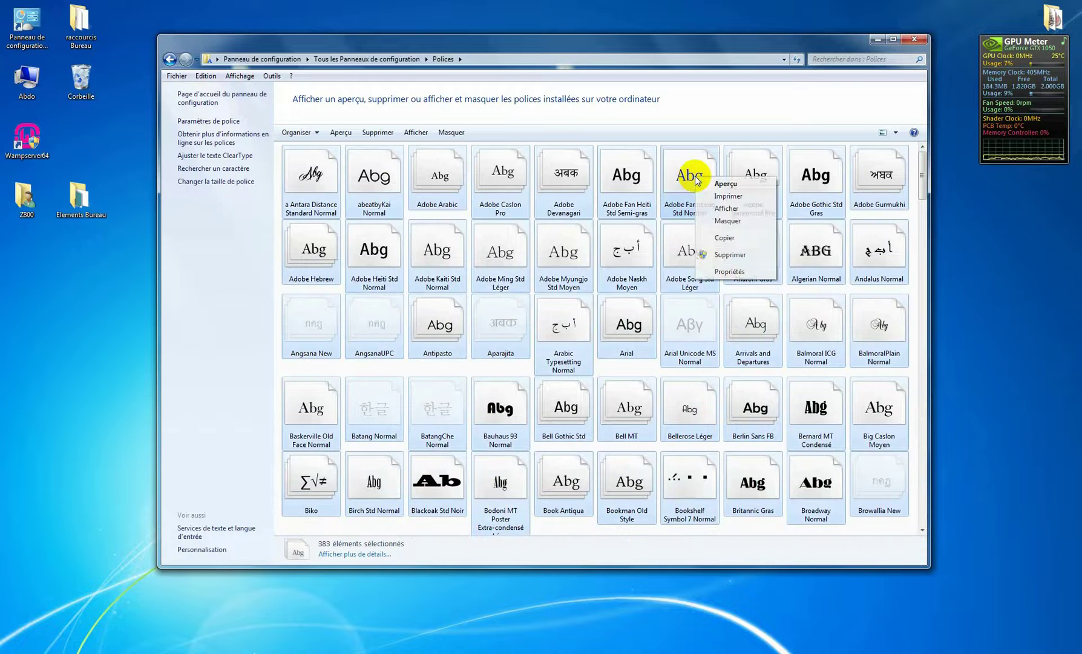
pyautogui.click(729, 238)
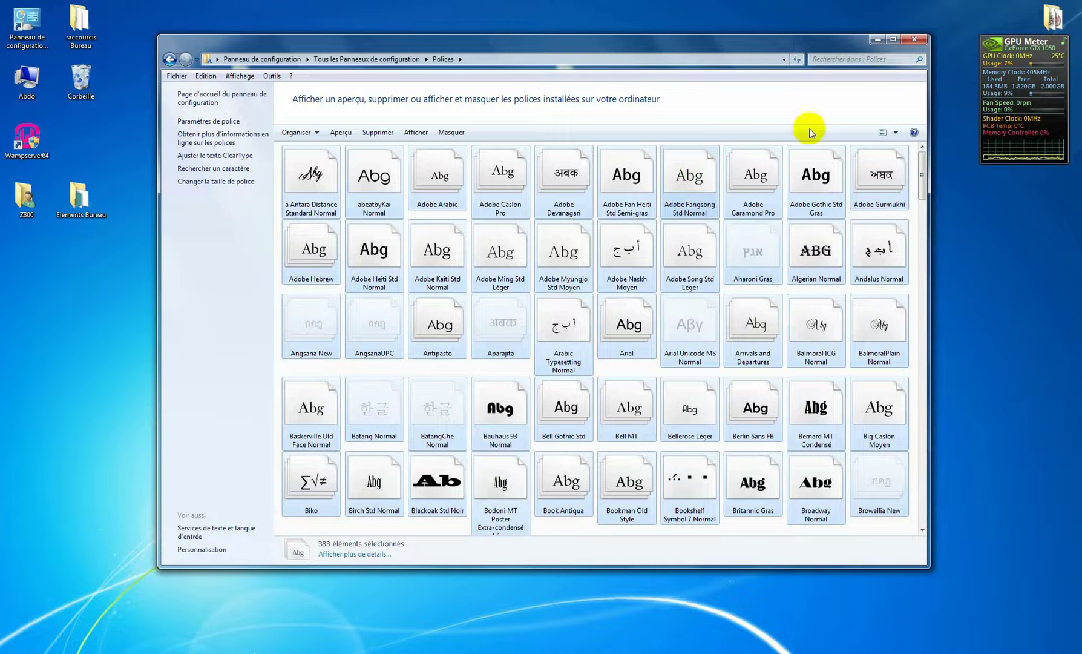
pyautogui.click(878, 40)
# Create a new folder on the desktop named "Sauv Police Sys".
pyautogui.rightClick(398, 101)
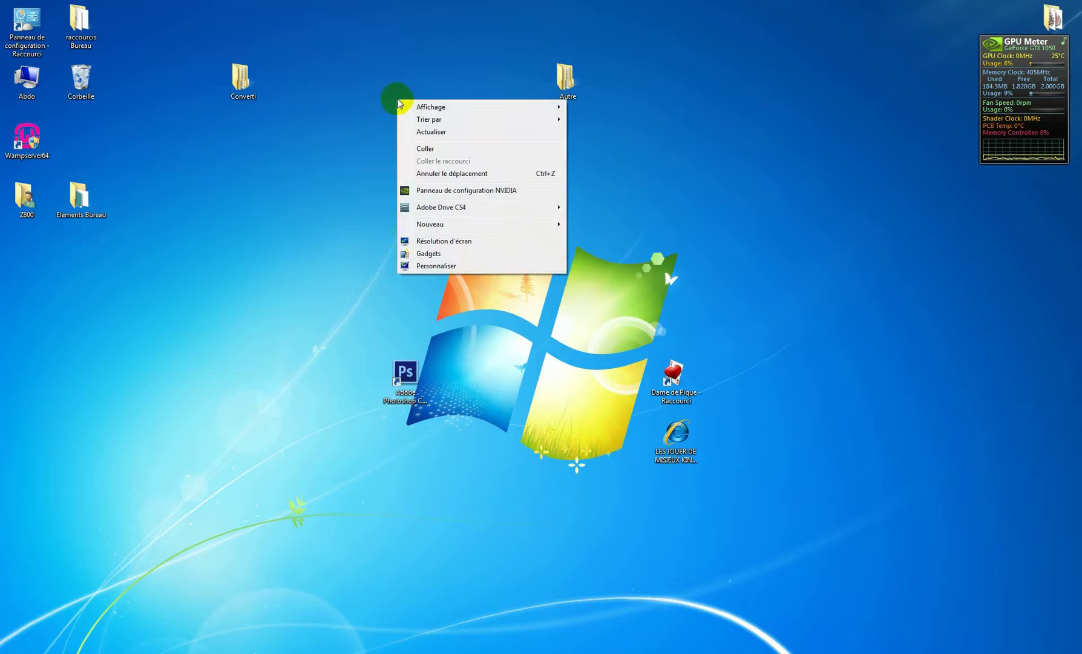
pyautogui.moveTo(444, 224)
pyautogui.click(578, 225)
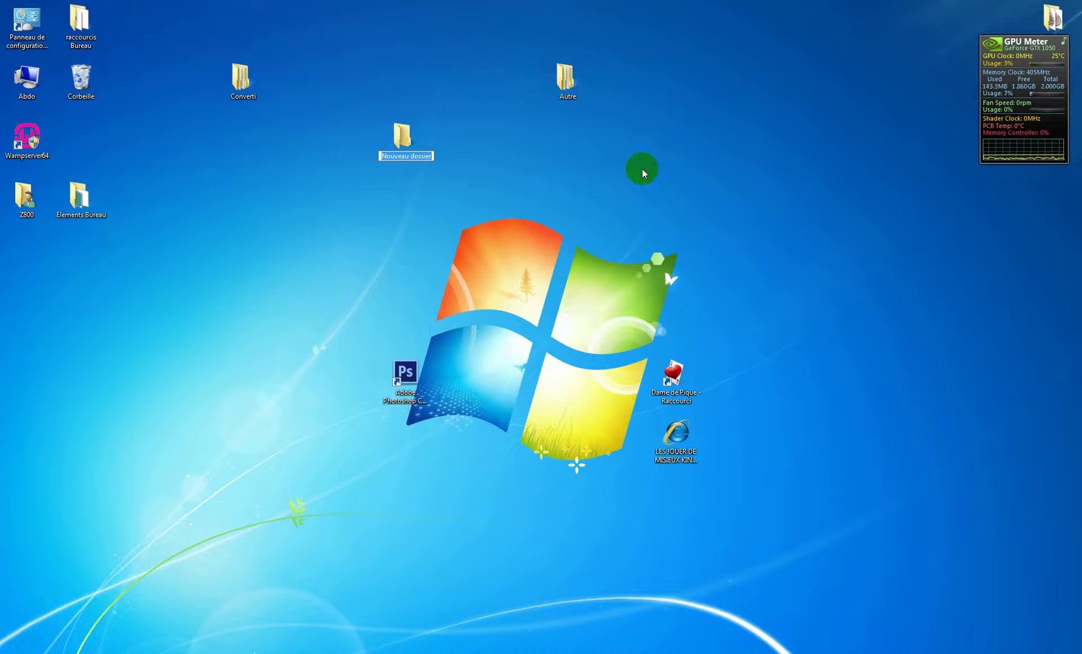
pyautogui.write('Sav')
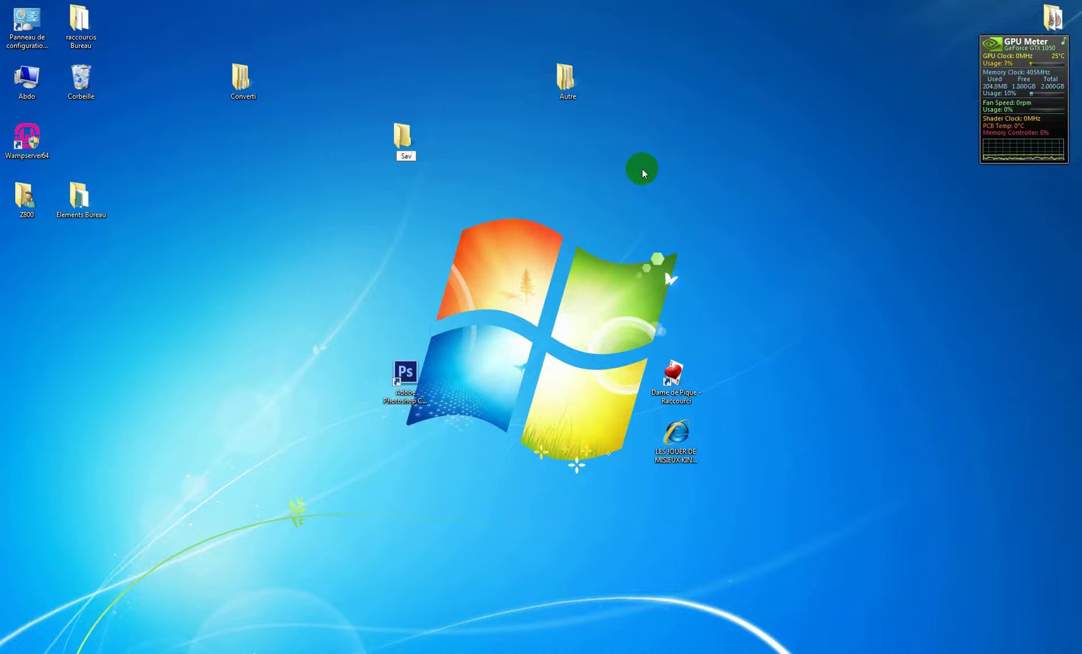
pyautogui.press('BackSpace')
pyautogui.write('uv Police Sys')
pyautogui.press('Return')
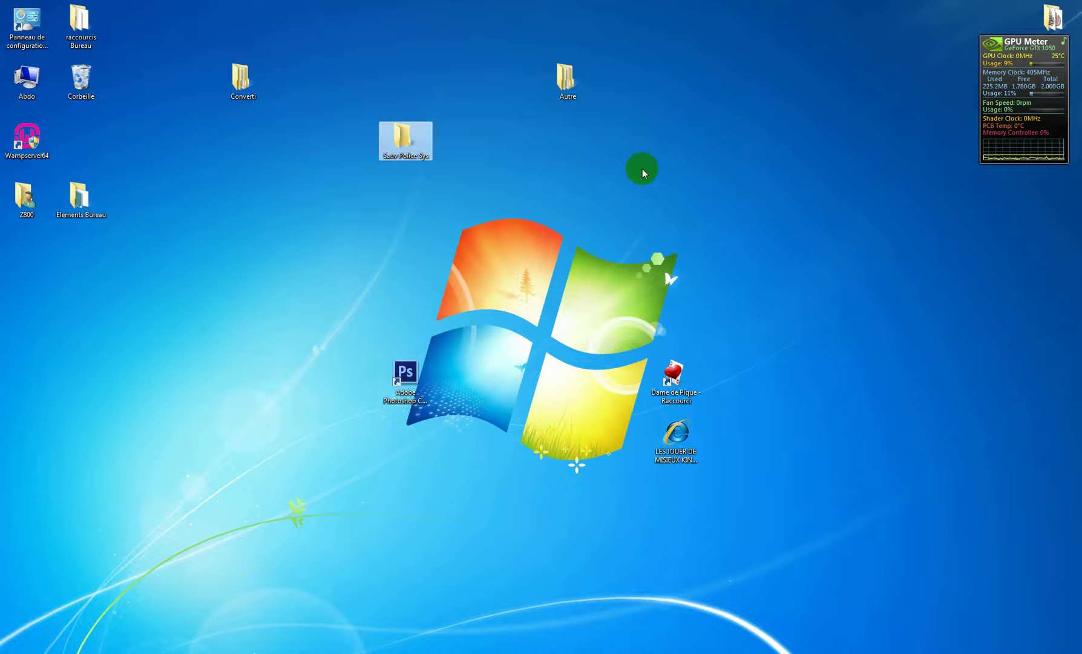
# Paste the copied fonts into the "Sauv Police Sys" folder, replacing files for all name conflicts, and close the folder.
pyautogui.doubleClick(409, 137)
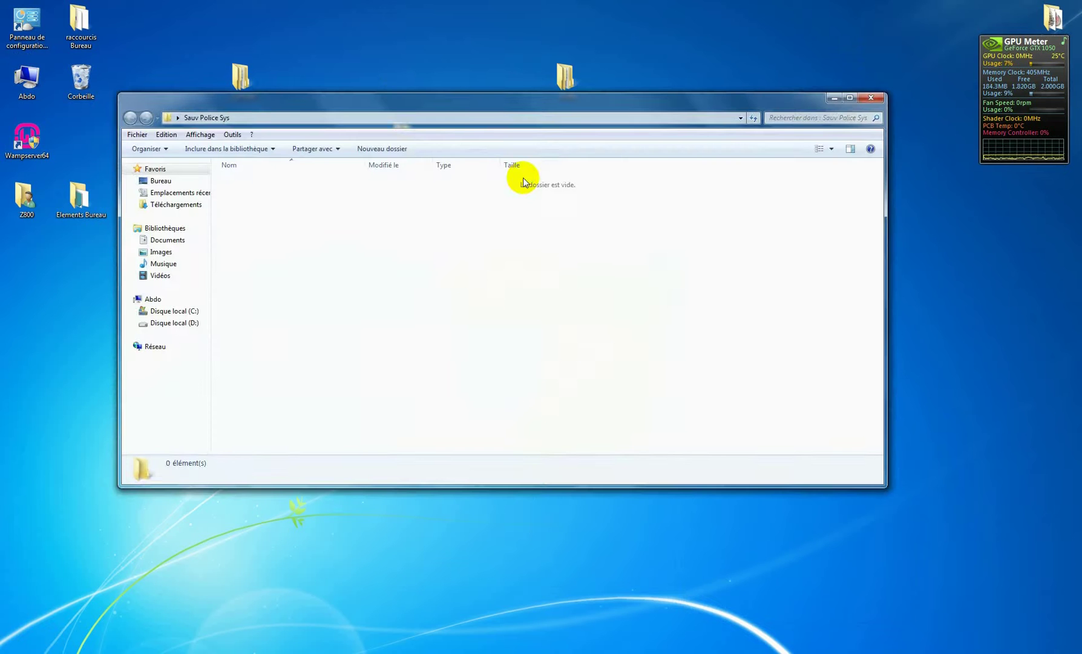
pyautogui.hotkey('ctrl', 'v')
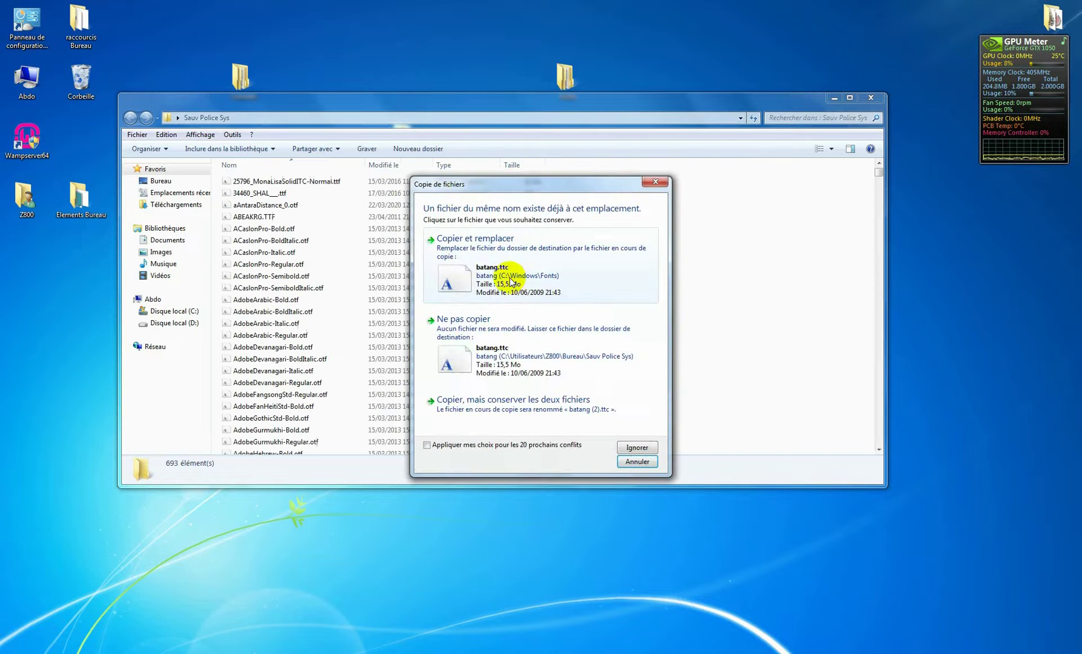
pyautogui.click(426, 444)
pyautogui.click(533, 266)
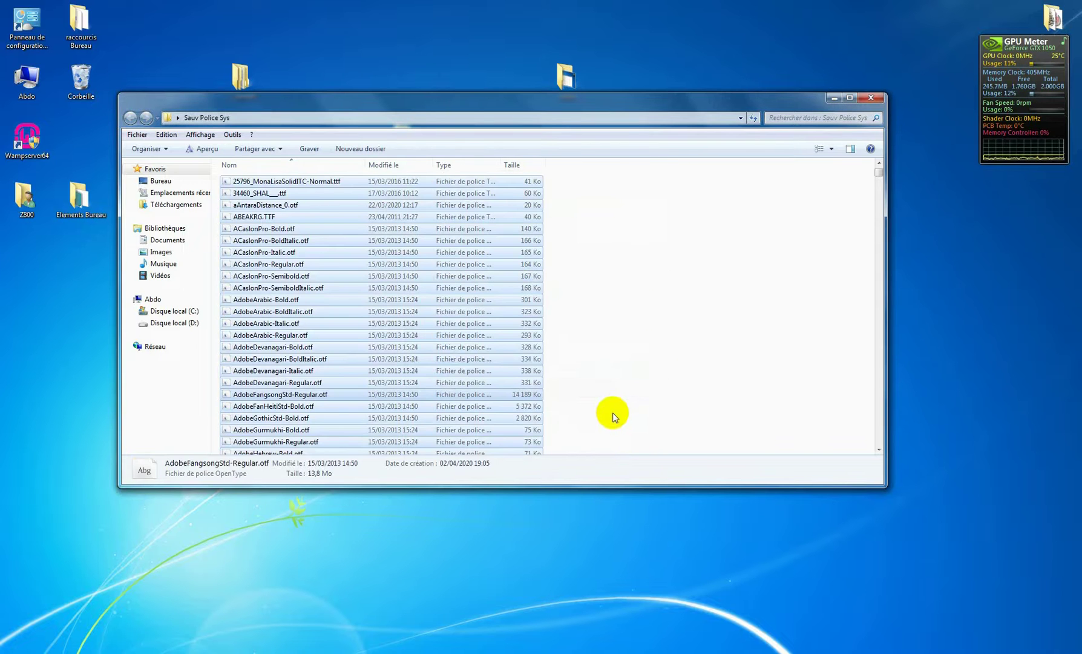
pyautogui.click(872, 98)
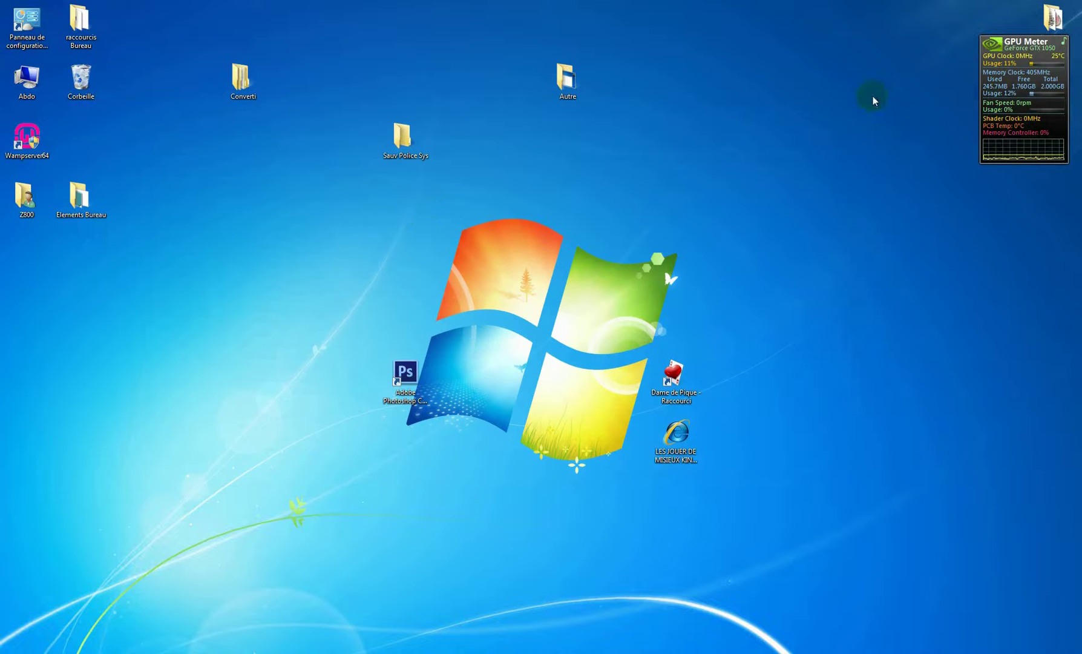
pyautogui.click(387, 154)
pyautogui.click(441, 164)
# Switch to the Firefox window, open a new tab and enlarge the window.
pyautogui.click(554, 643)
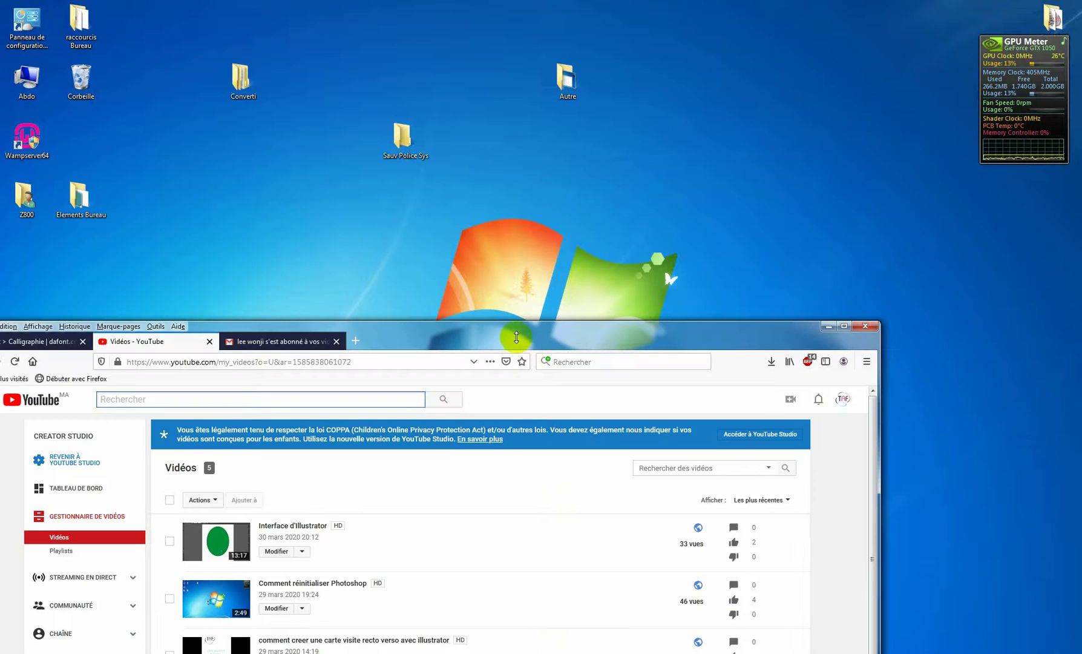
pyautogui.moveTo(562, 330); pyautogui.dragTo(634, 63)
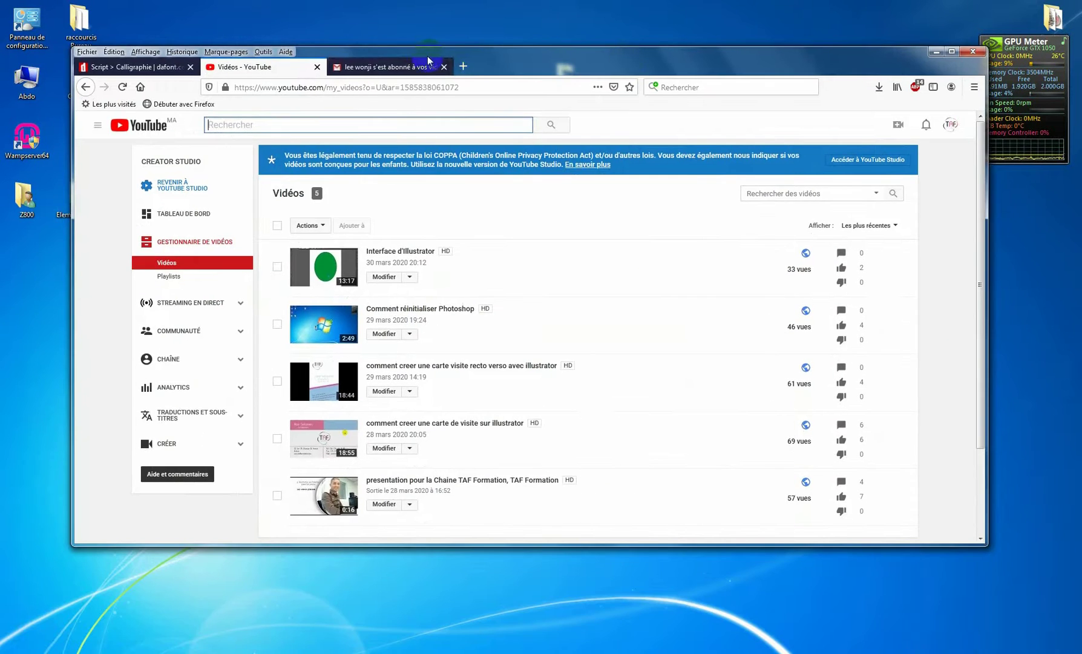
pyautogui.click(463, 66)
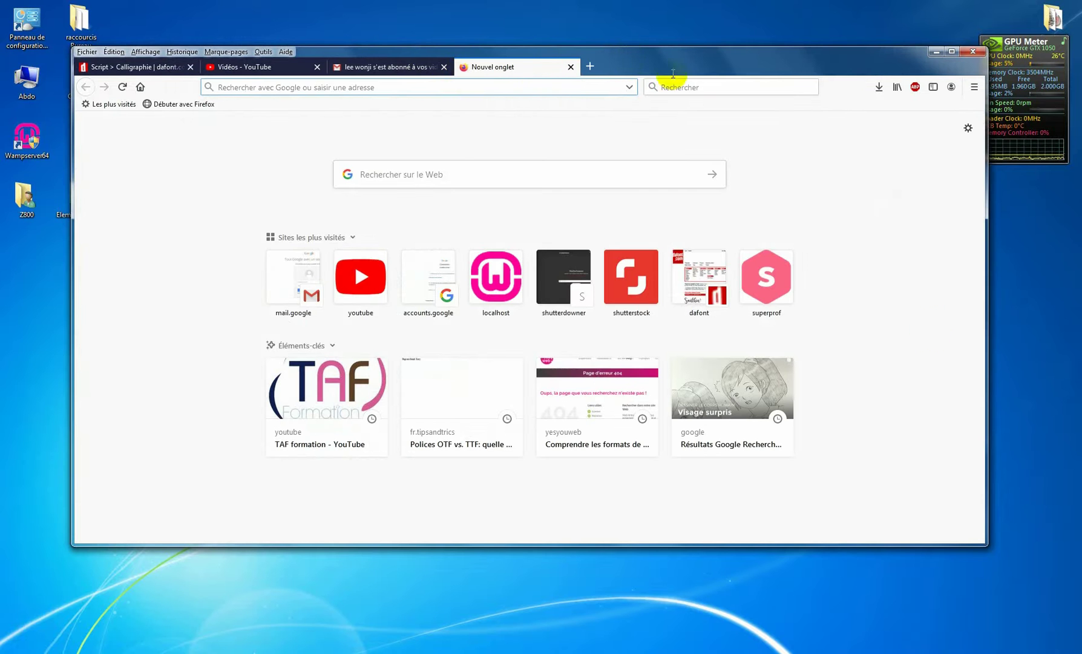
pyautogui.moveTo(987, 543); pyautogui.dragTo(1026, 612)
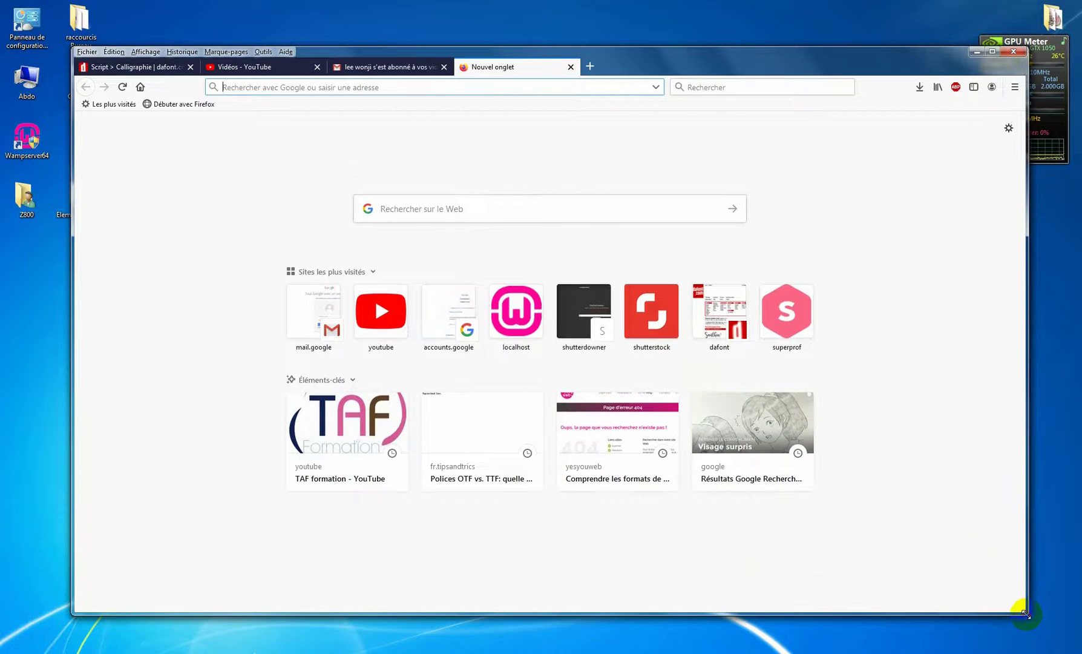
# Search the web for "dafont", open the DaFont - Polices à télécharger site and maximise the window.
pyautogui.click(482, 205)
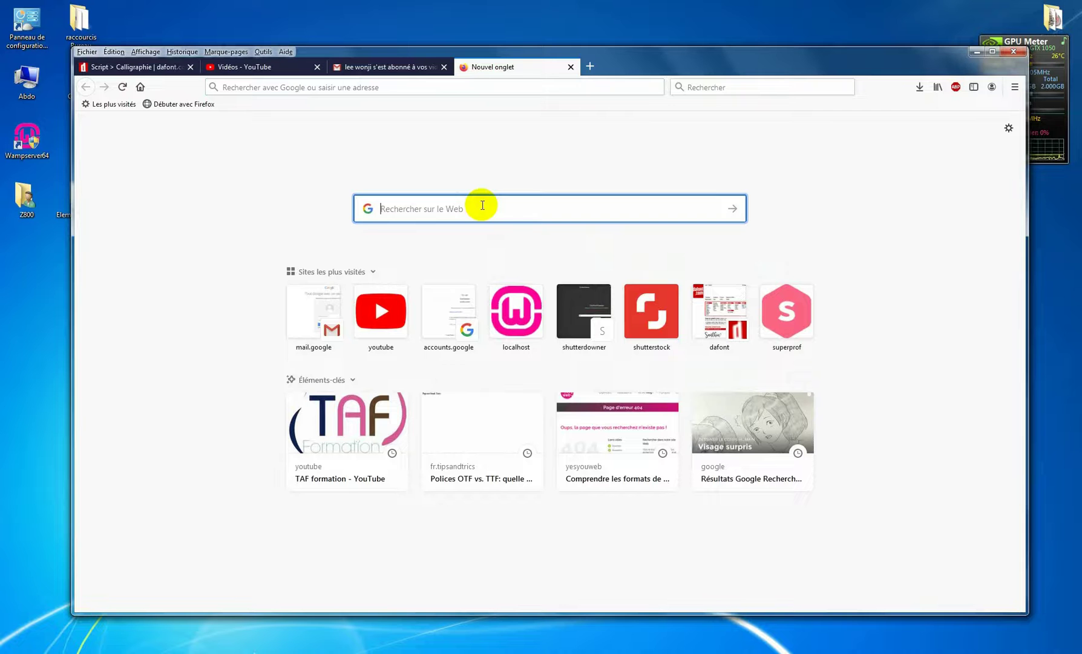
pyautogui.write('dafont')
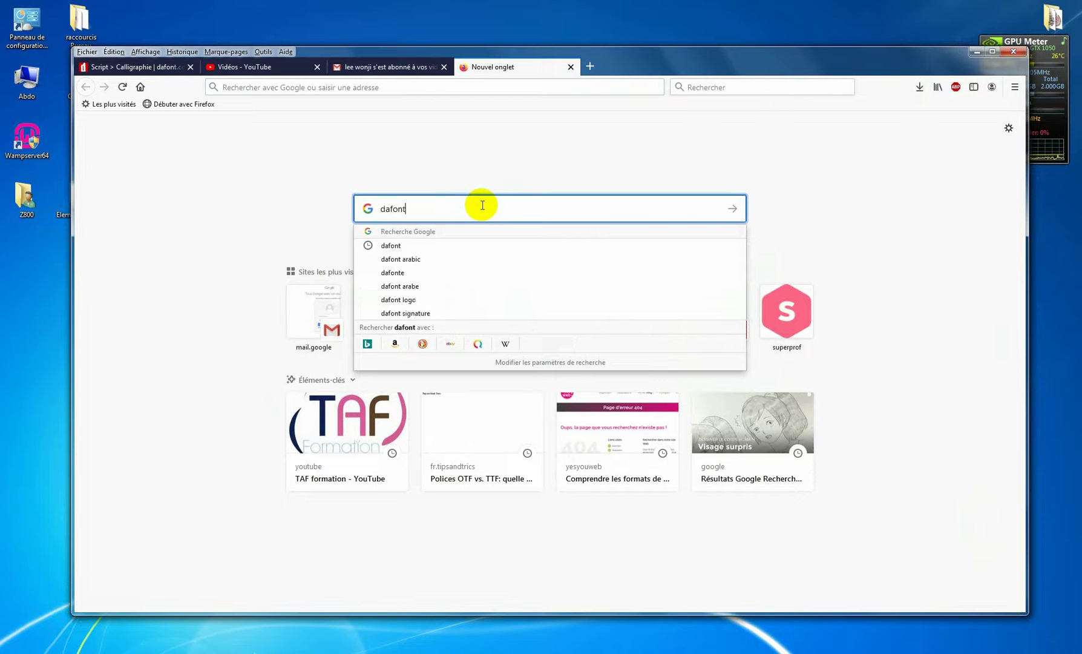
pyautogui.press('Return')
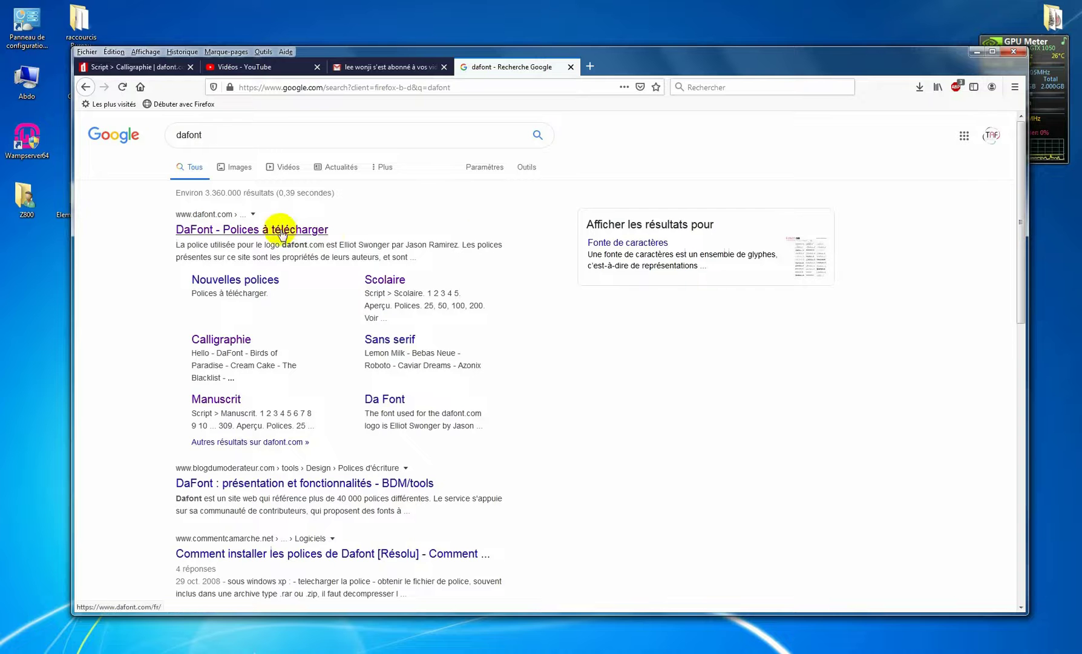
pyautogui.click(252, 230)
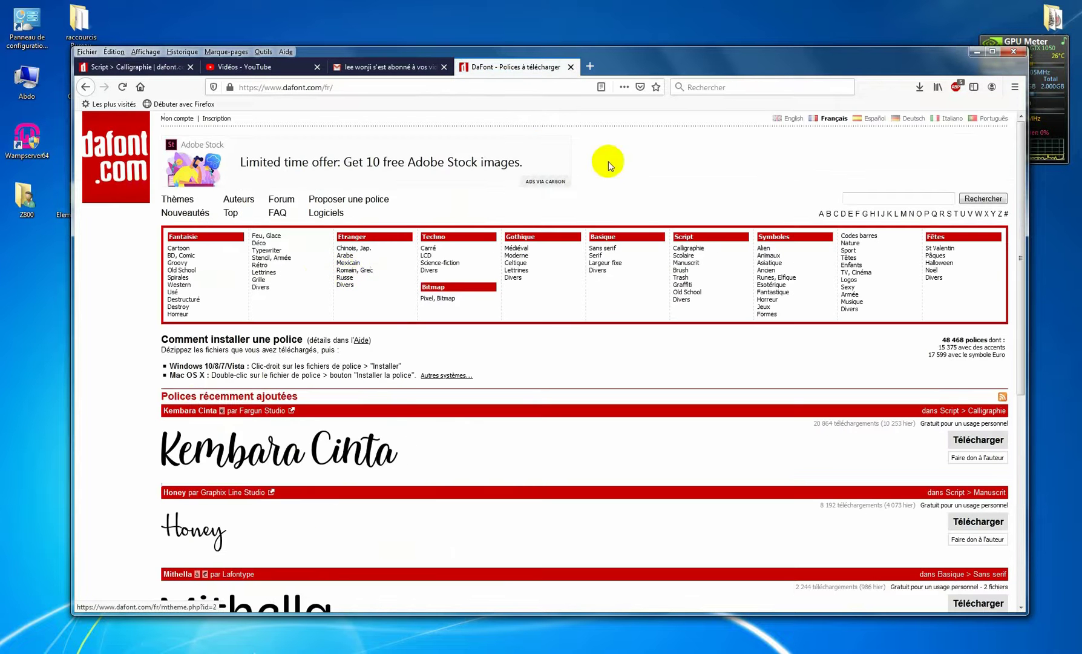
pyautogui.click(993, 52)
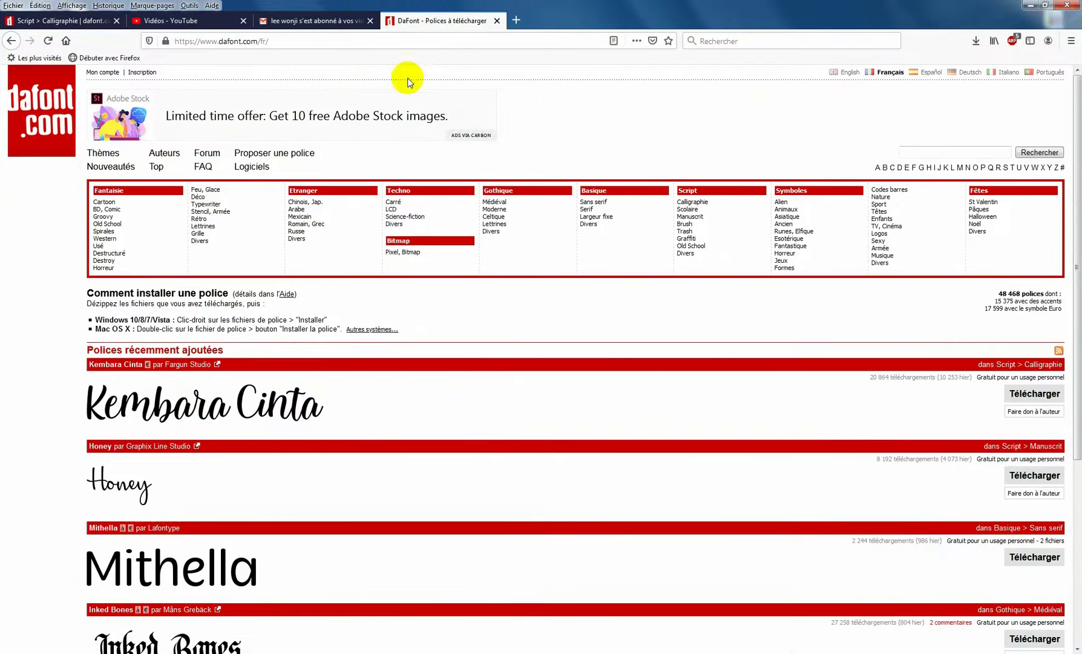
pyautogui.click(439, 243)
pyautogui.click(644, 192)
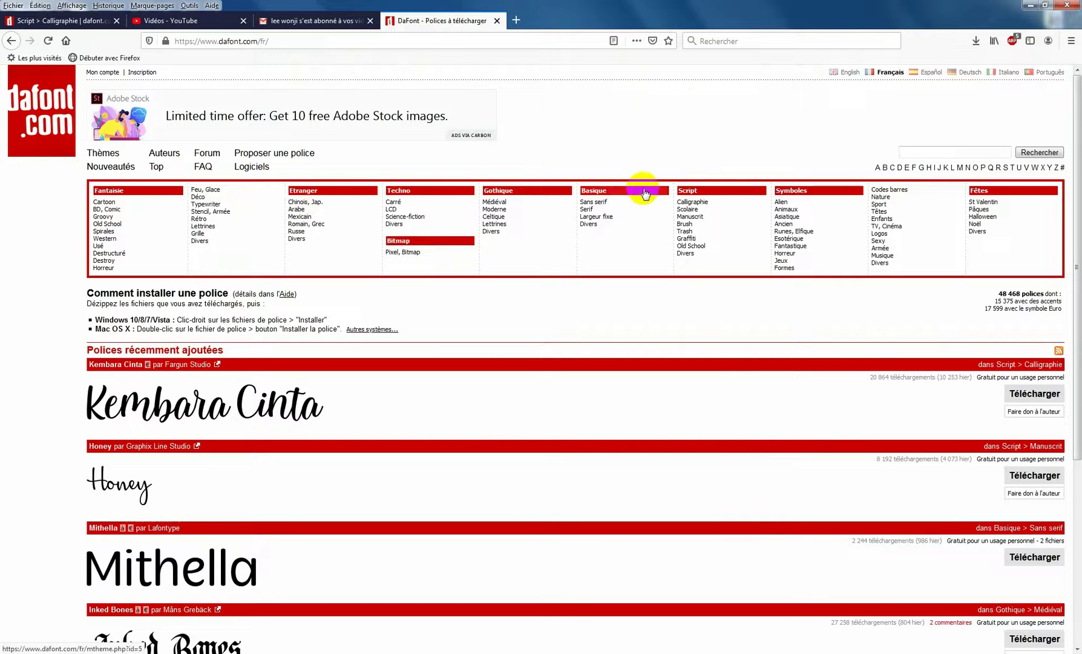
pyautogui.click(496, 360)
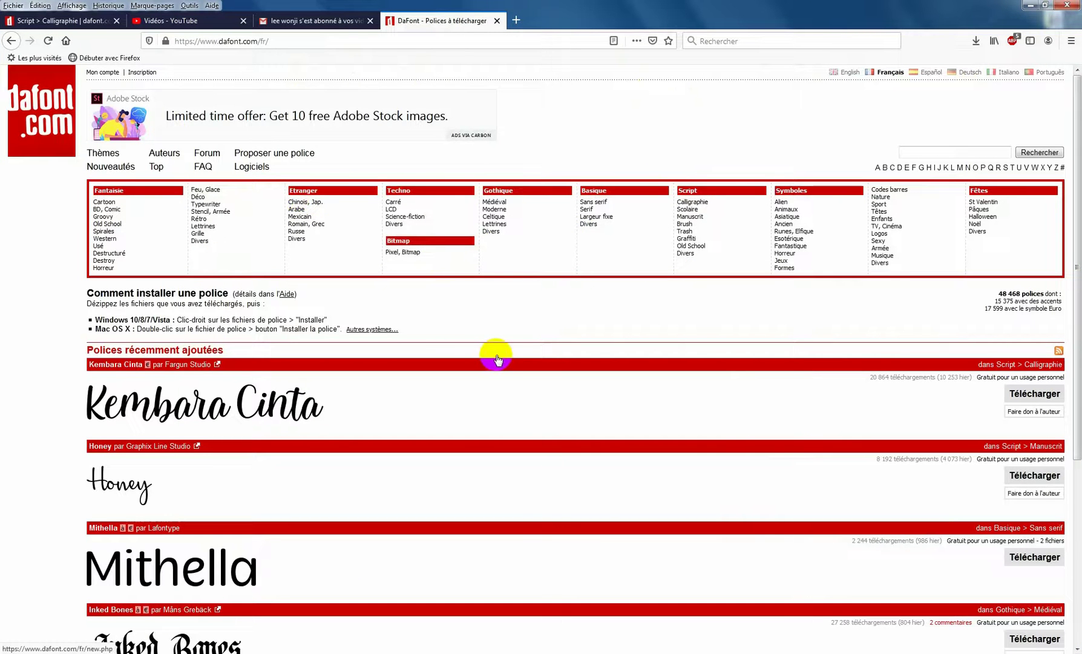
# Open the Cartoon category under Fantaisie and look through its font previews.
pyautogui.click(105, 203)
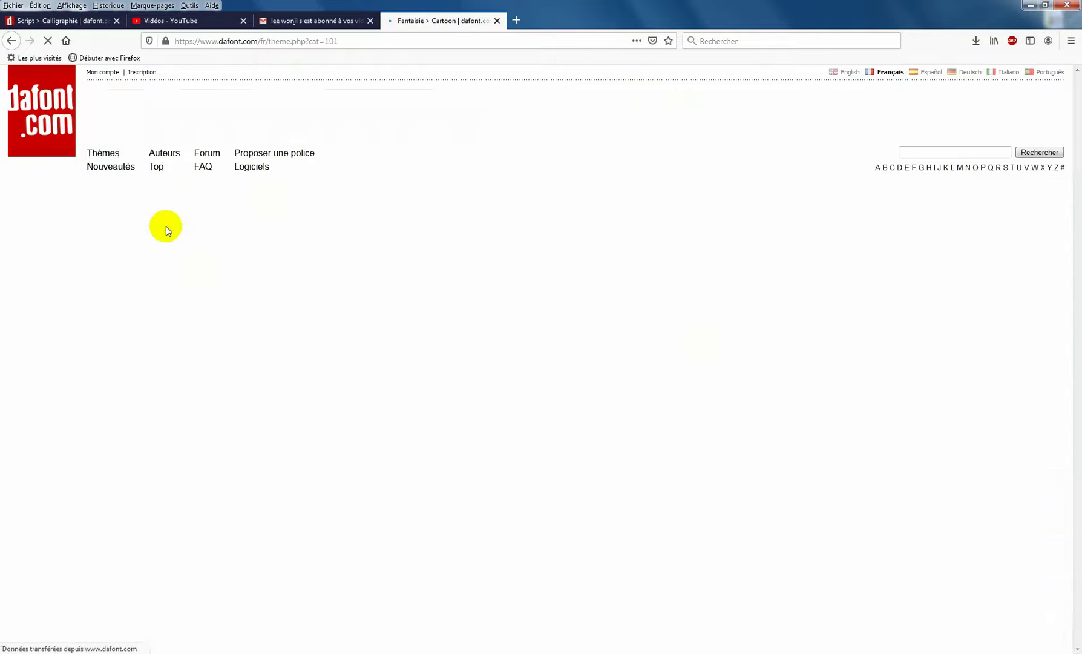
pyautogui.scroll(-3, 303, 387)
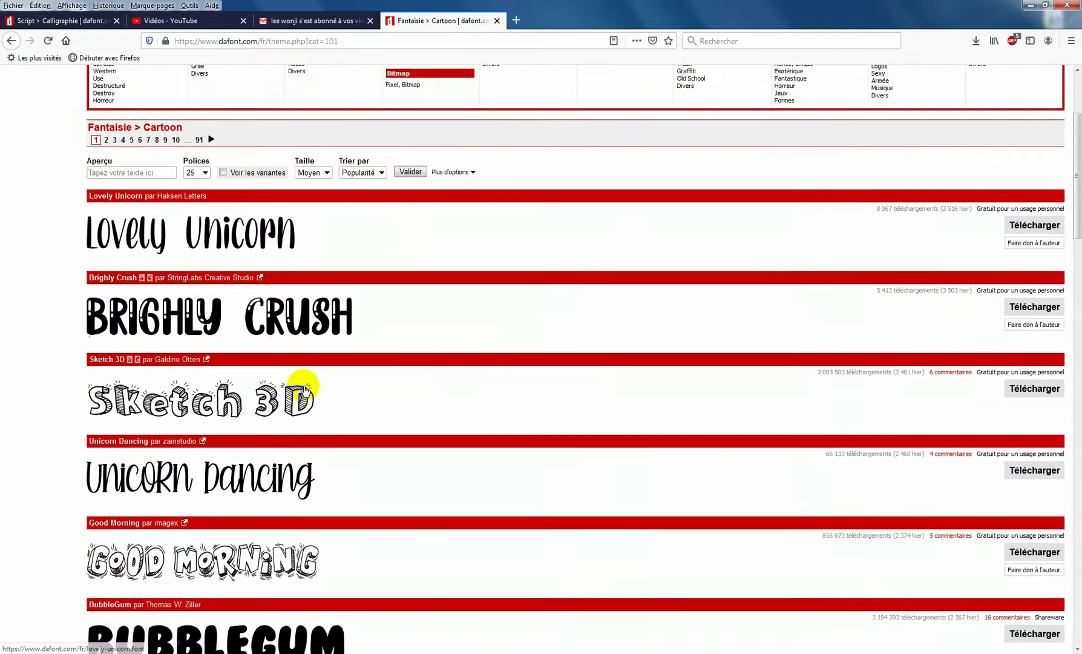
pyautogui.scroll(-5, 305, 389)
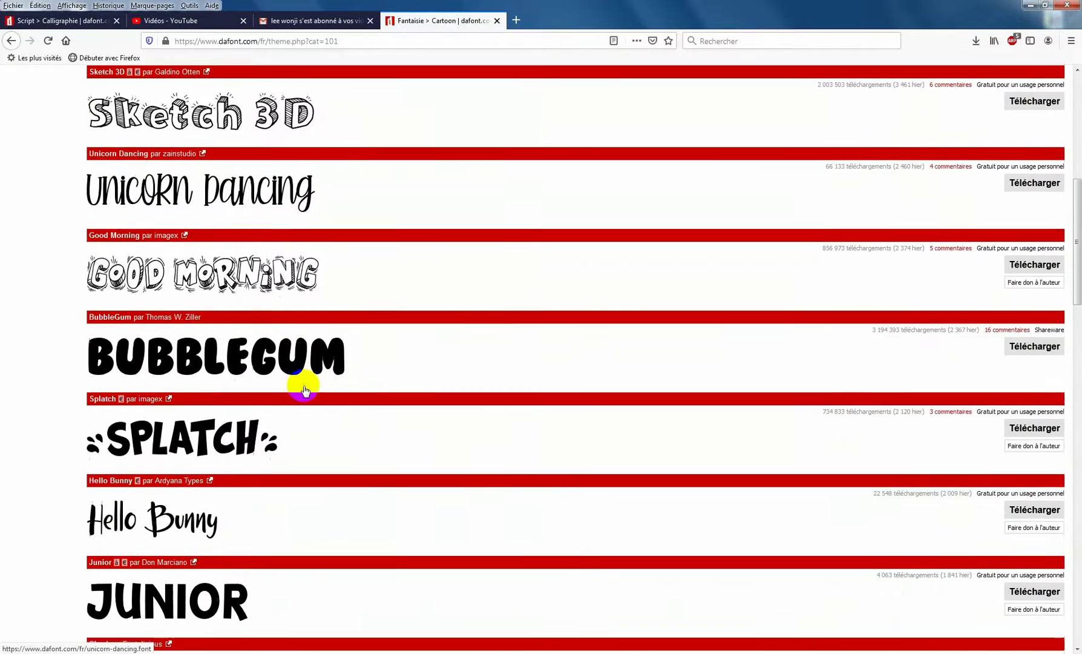
pyautogui.scroll(-4, 304, 389)
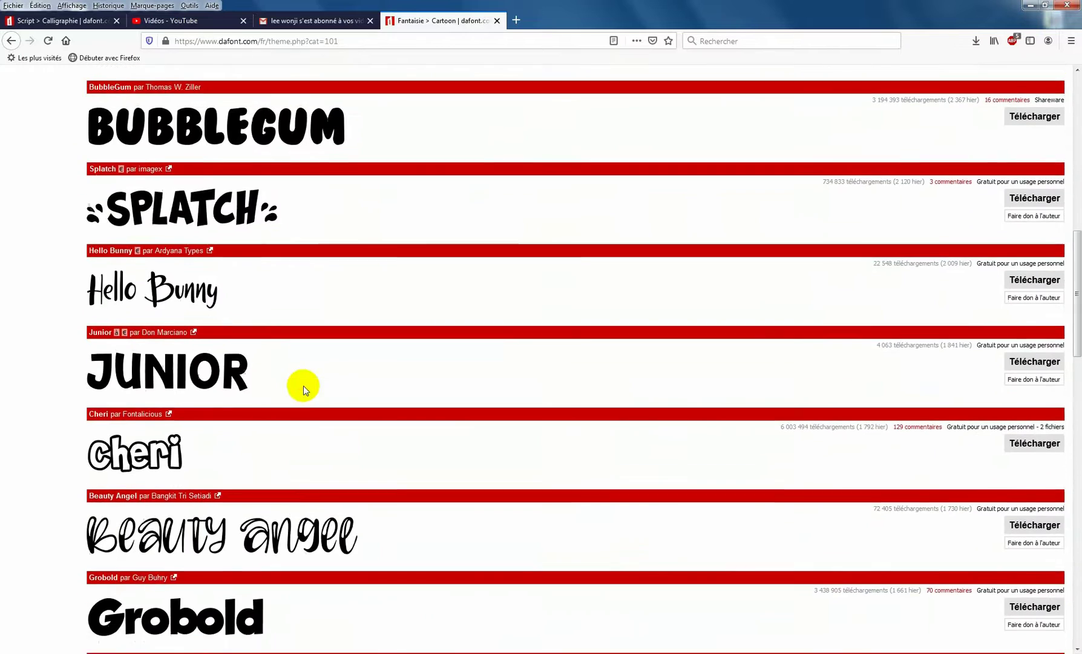
pyautogui.scroll(-5, 303, 385)
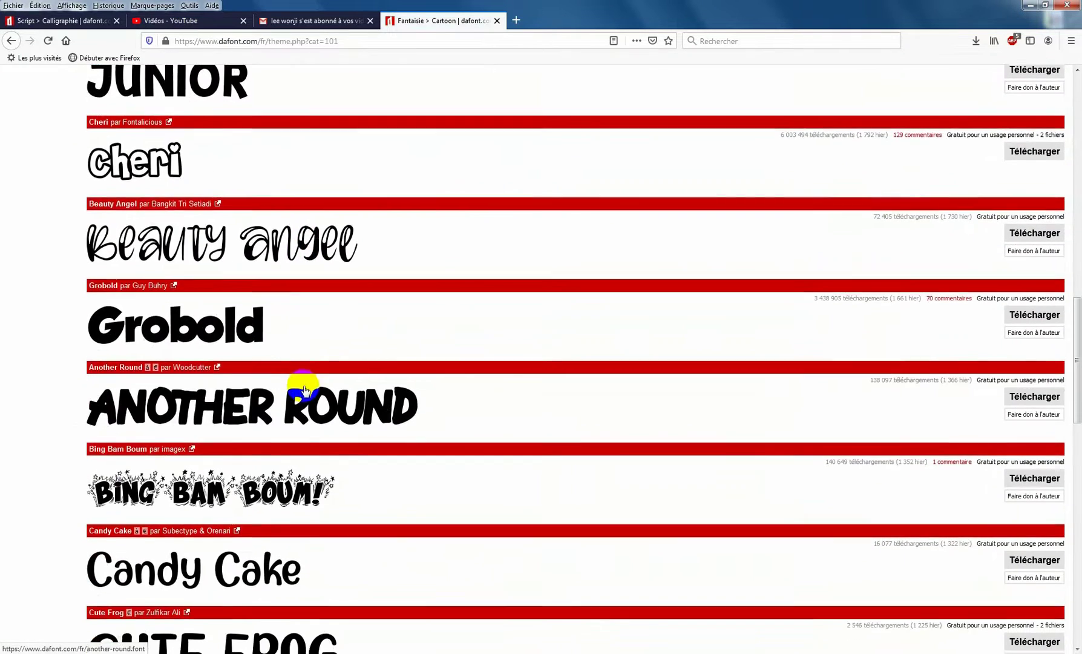
pyautogui.scroll(17, 305, 389)
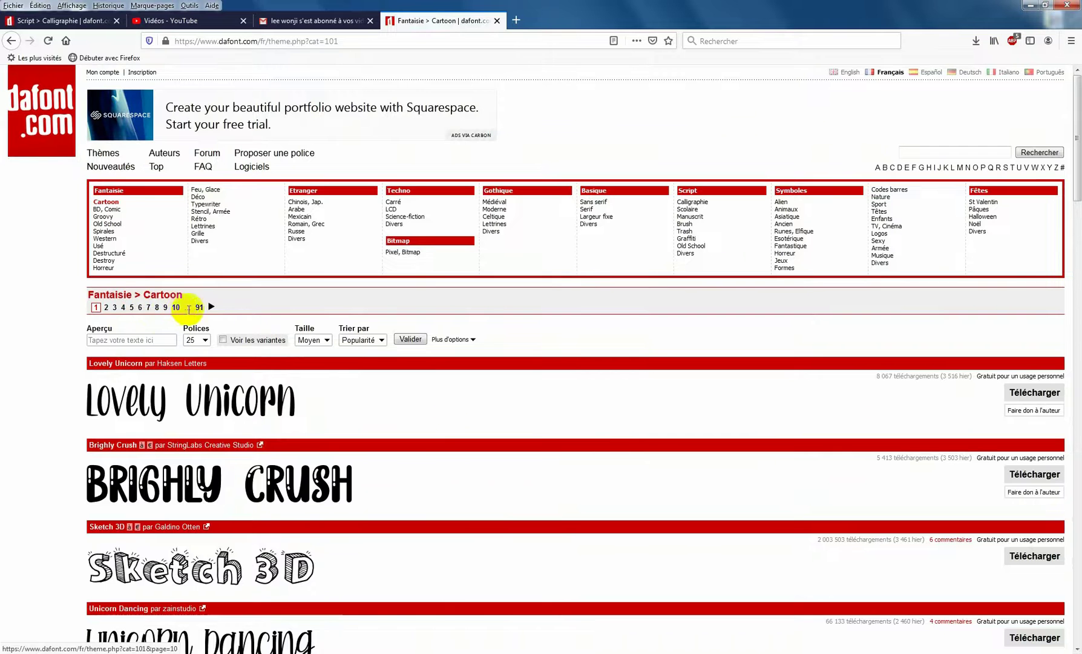
# View the Groovy category and the Spirales category under Fantaisie.
pyautogui.click(107, 217)
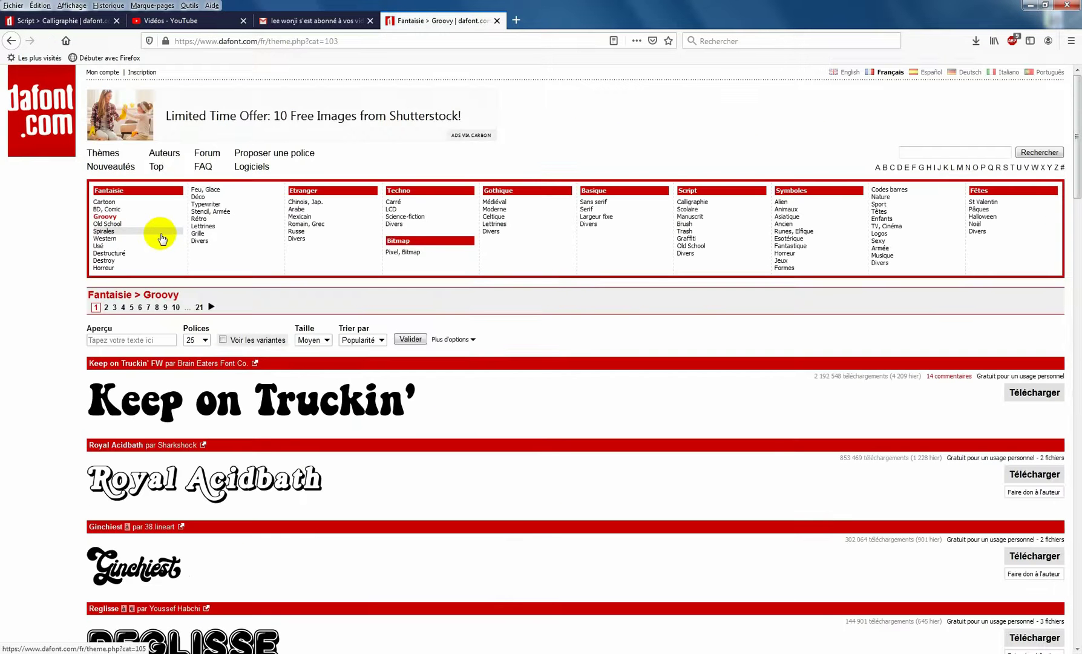
pyautogui.click(113, 232)
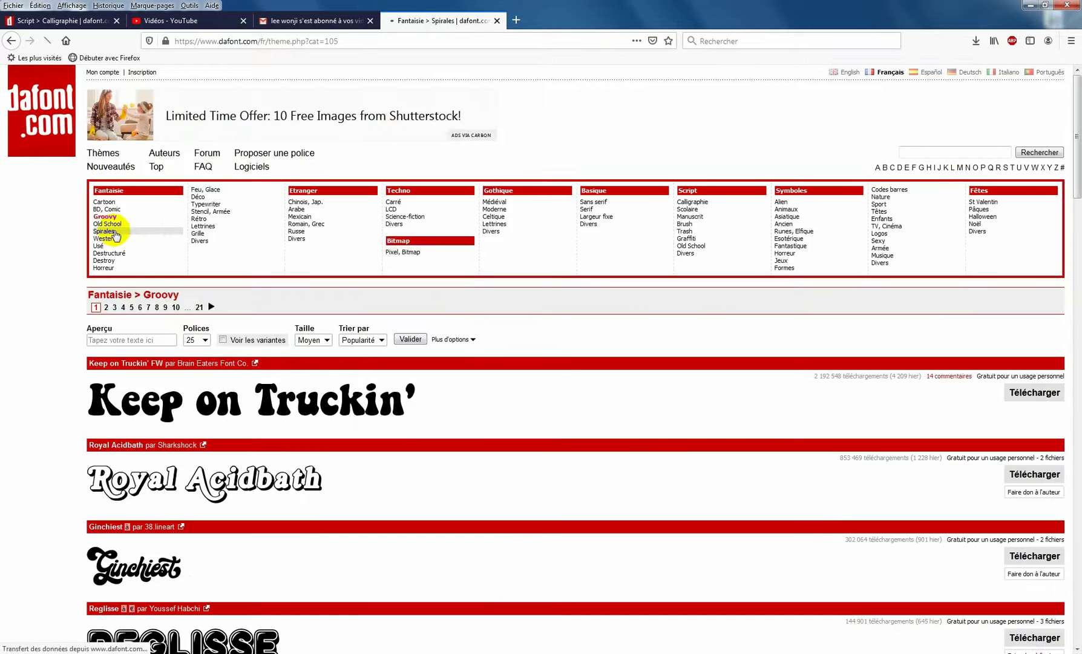
pyautogui.scroll(-5, 246, 445)
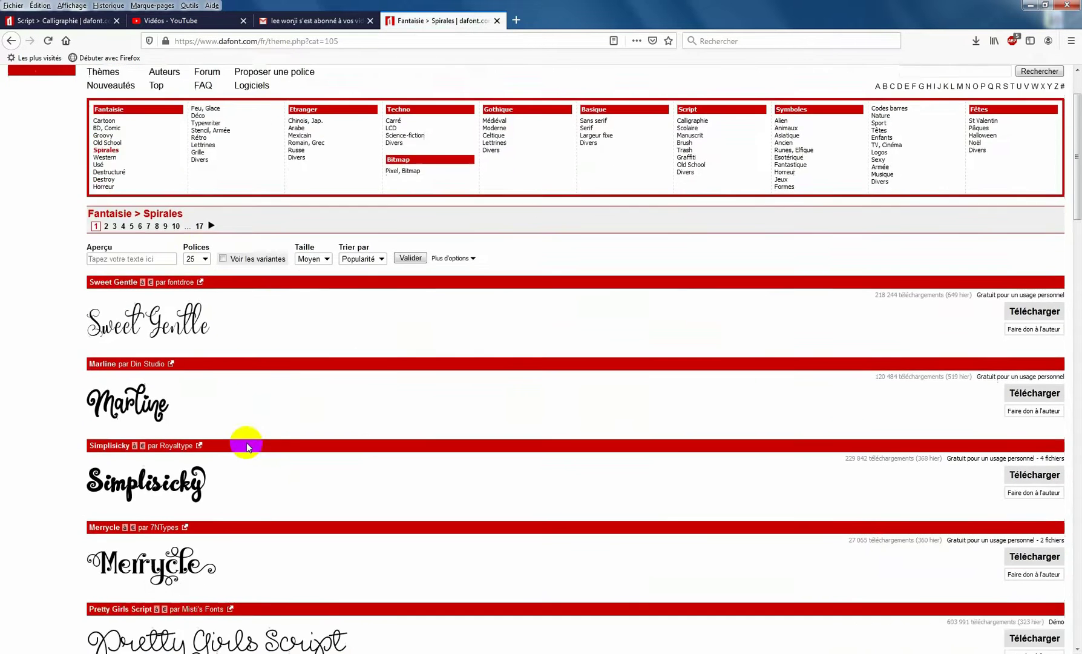
pyautogui.scroll(4, 247, 446)
pyautogui.scroll(1, 247, 446)
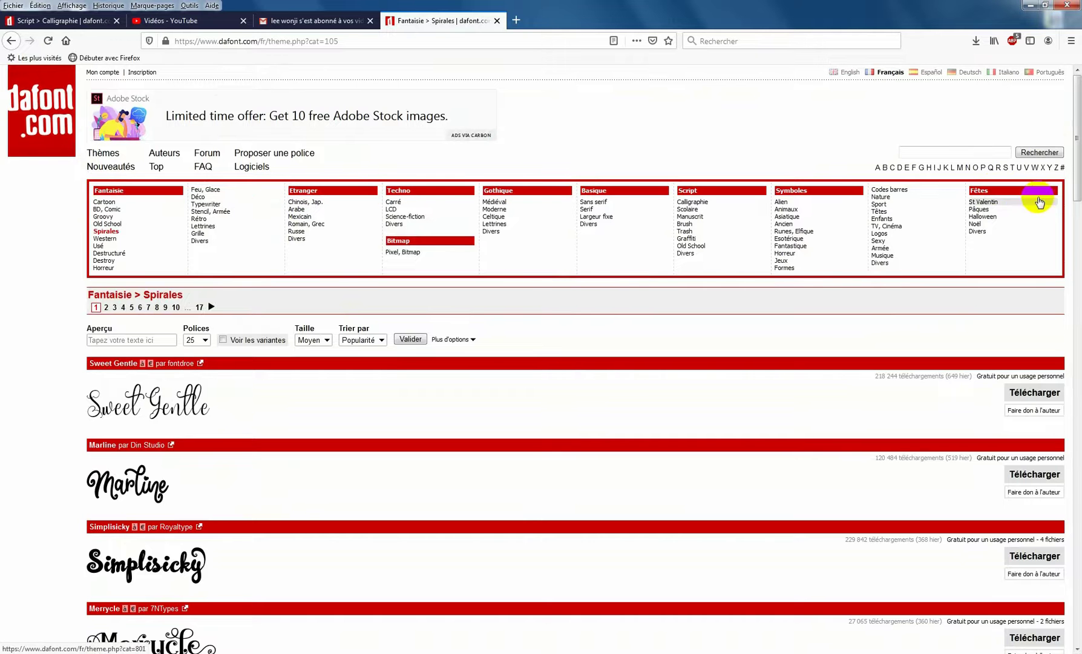
# Open the St Valentin category under Fêtes and look through its first page of fonts.
pyautogui.click(984, 202)
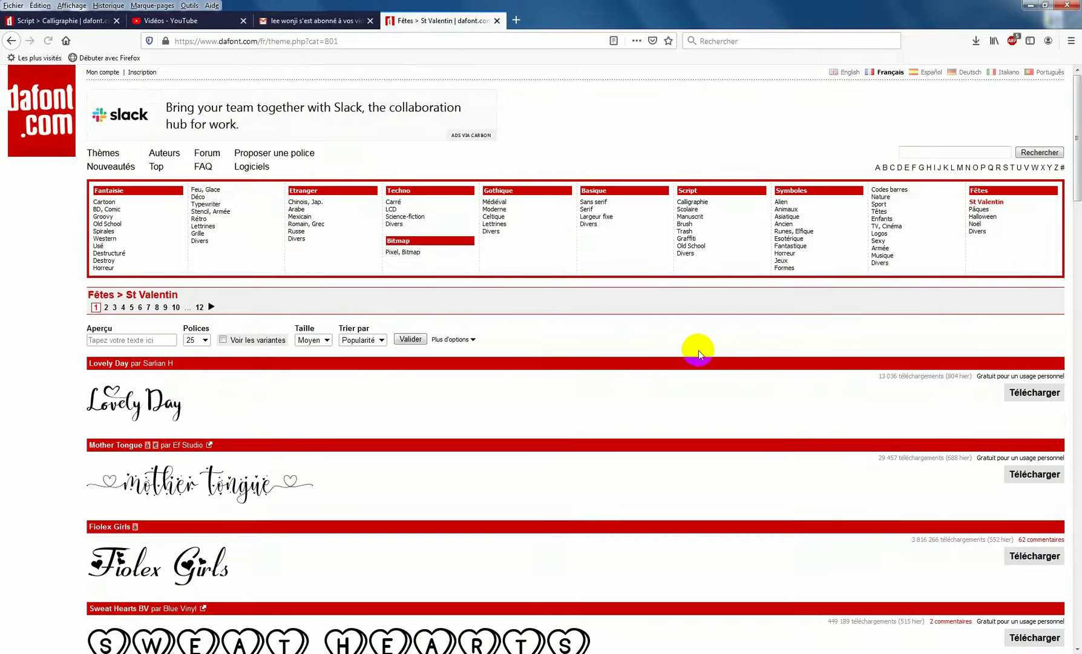
pyautogui.scroll(-5, 698, 350)
pyautogui.scroll(-5, 699, 352)
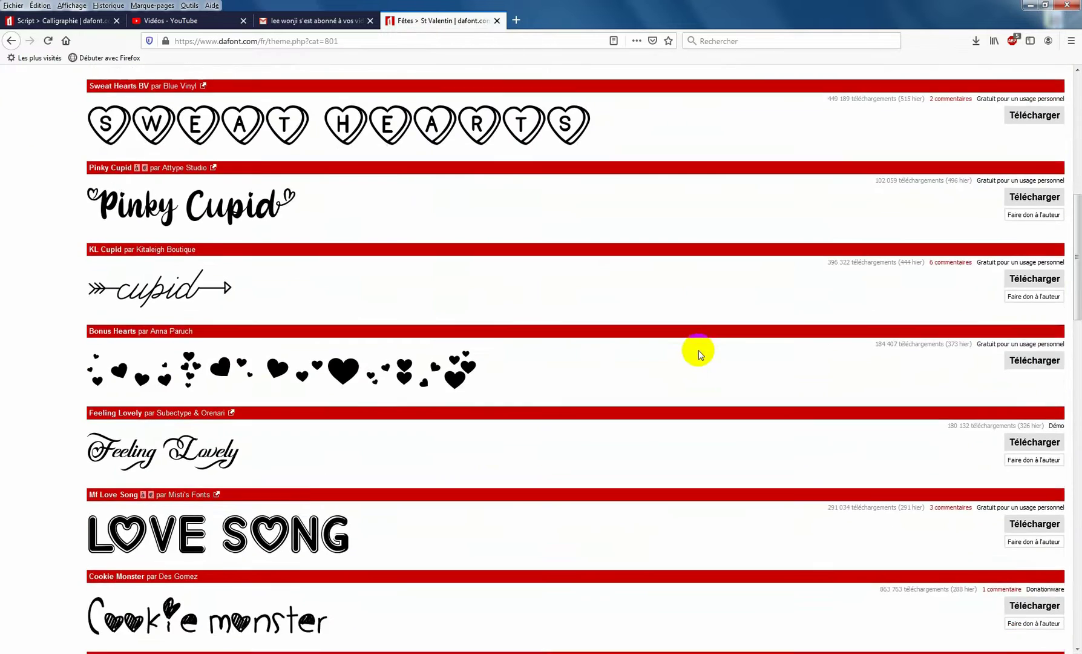
pyautogui.scroll(5, 699, 352)
pyautogui.scroll(5, 699, 354)
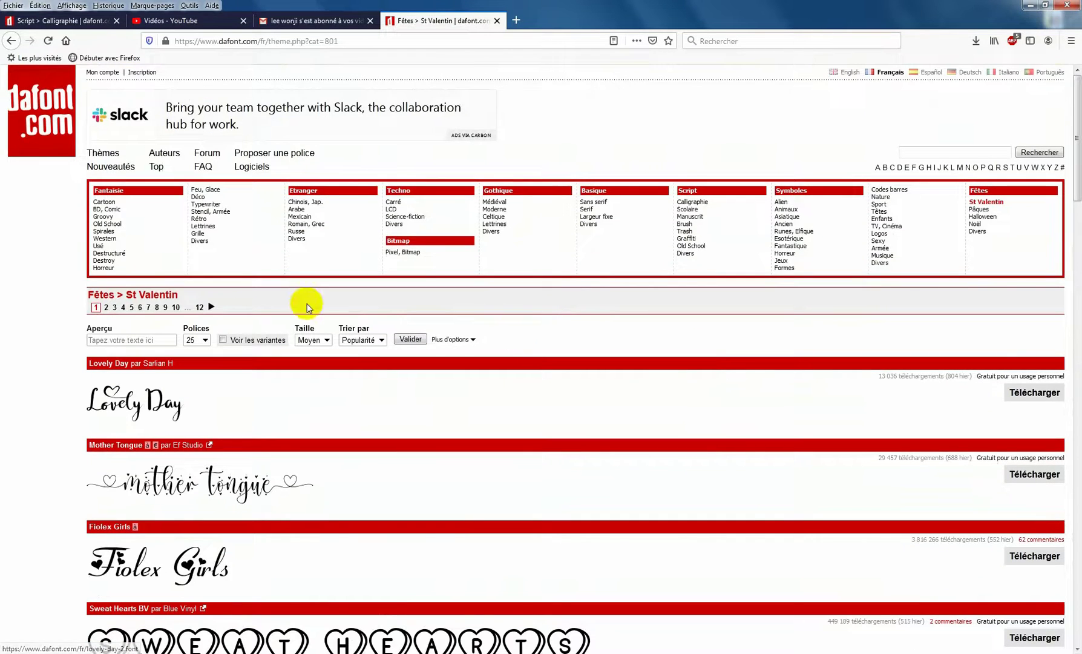
# Go to page 9 of the St Valentin fonts and look through the previews.
pyautogui.click(165, 307)
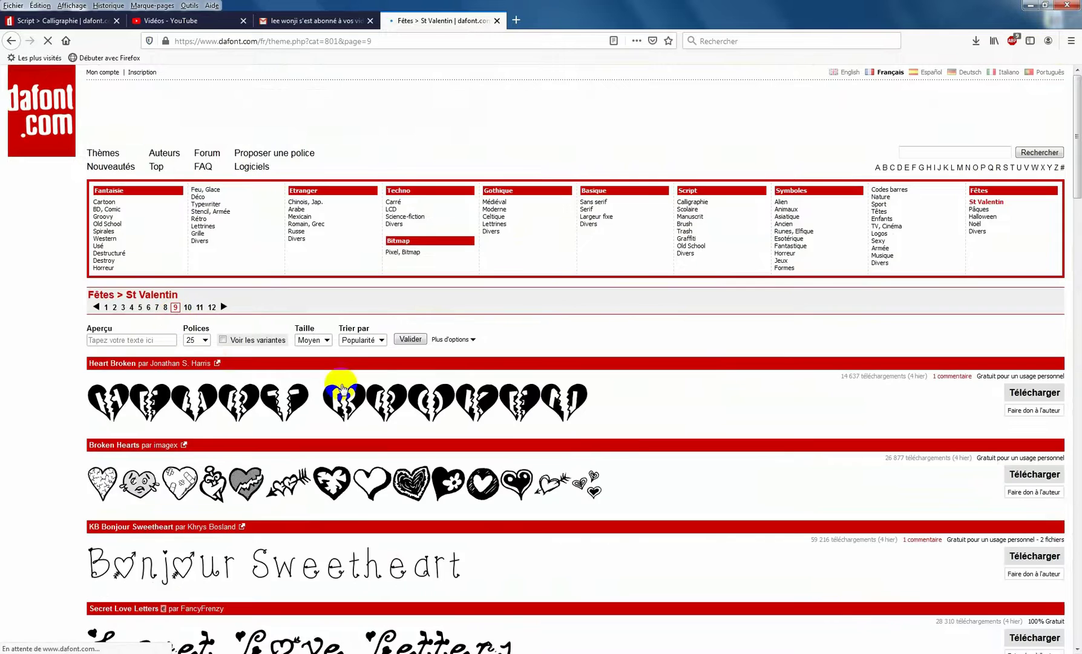
pyautogui.scroll(-2, 625, 447)
pyautogui.scroll(-7, 624, 446)
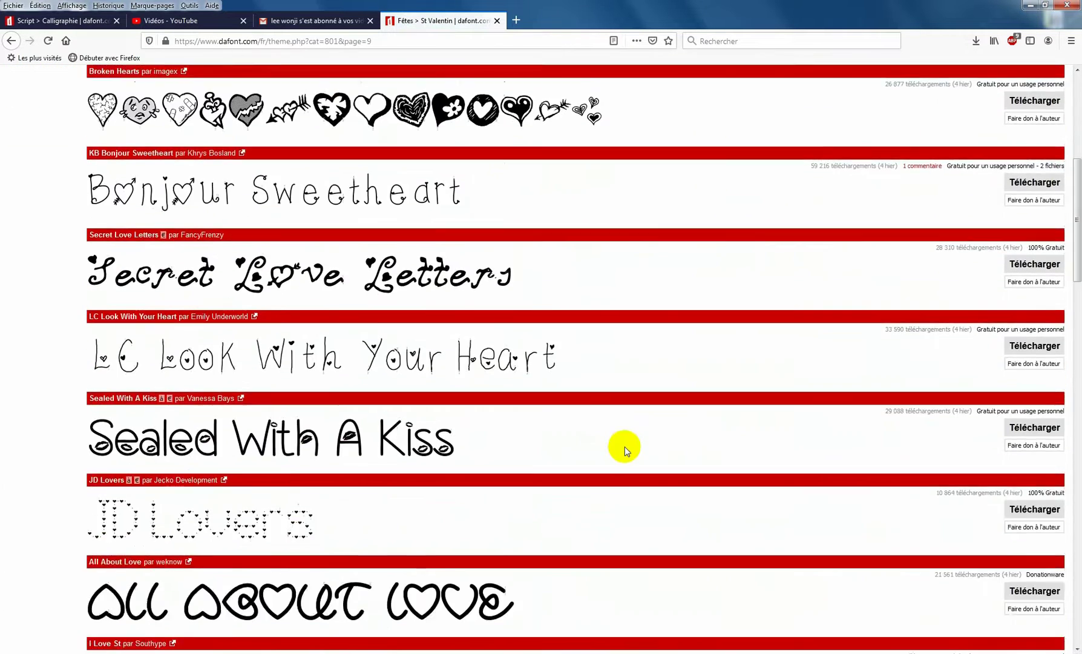
pyautogui.scroll(3, 625, 446)
pyautogui.scroll(6, 624, 448)
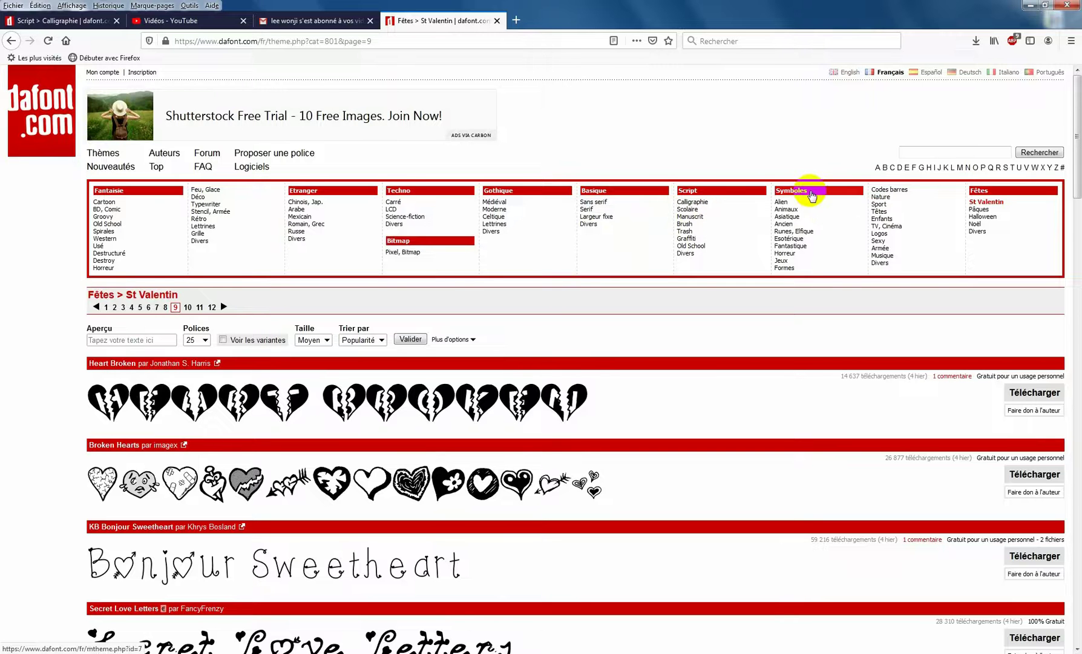
# Open the Calligraphie category under Script and examine the fonts and their usage licences down to the end of the first page.
pyautogui.click(697, 201)
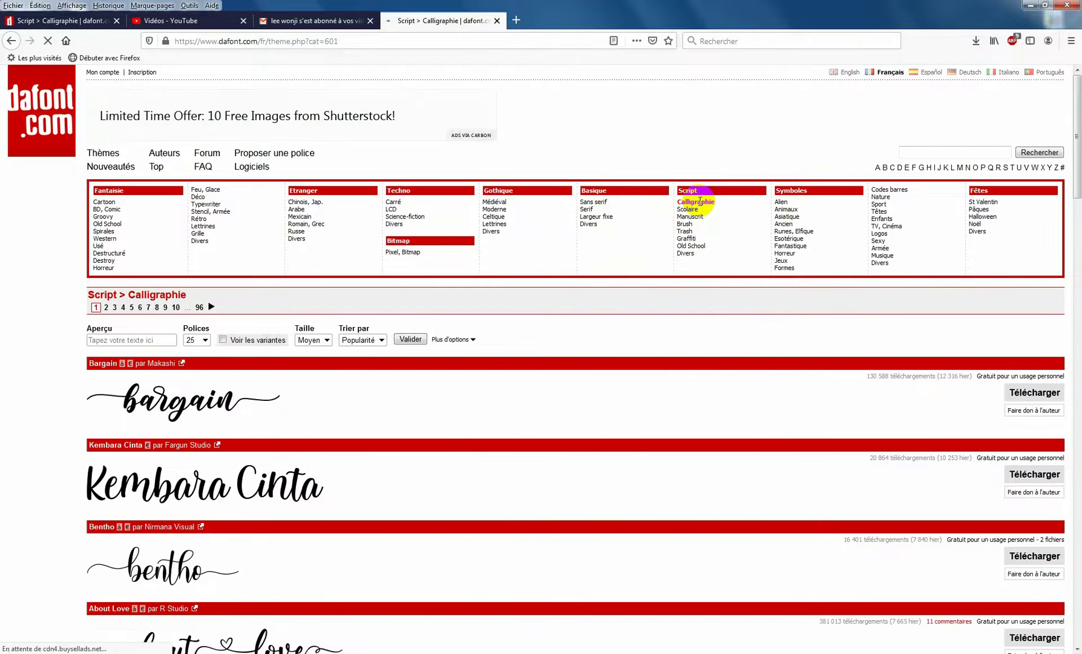
pyautogui.scroll(-2, 761, 285)
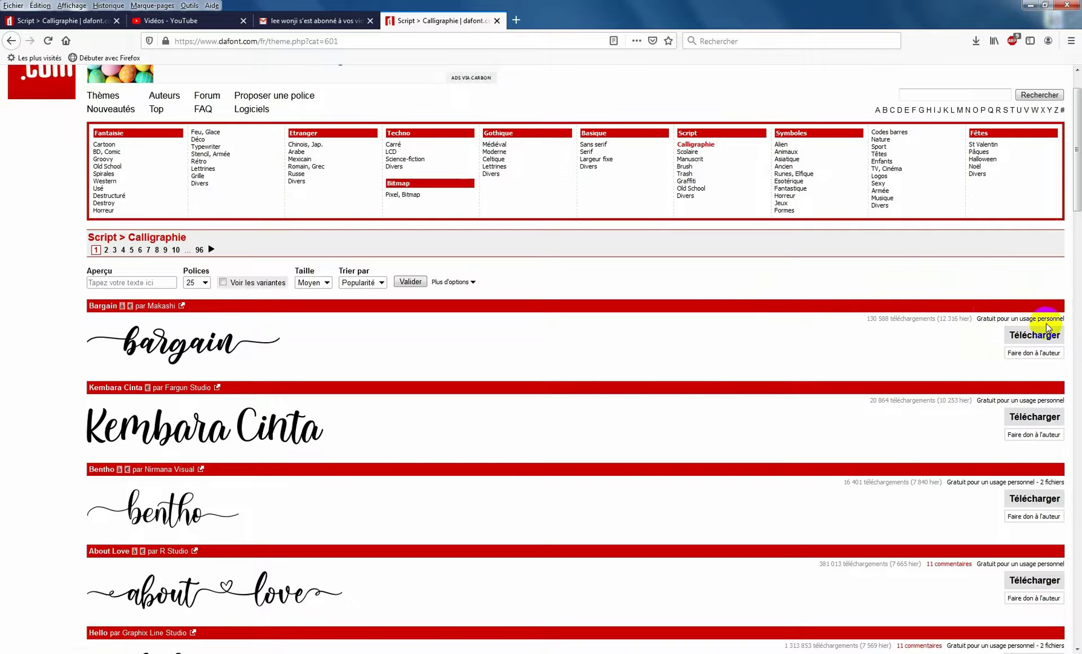
pyautogui.scroll(-3, 962, 386)
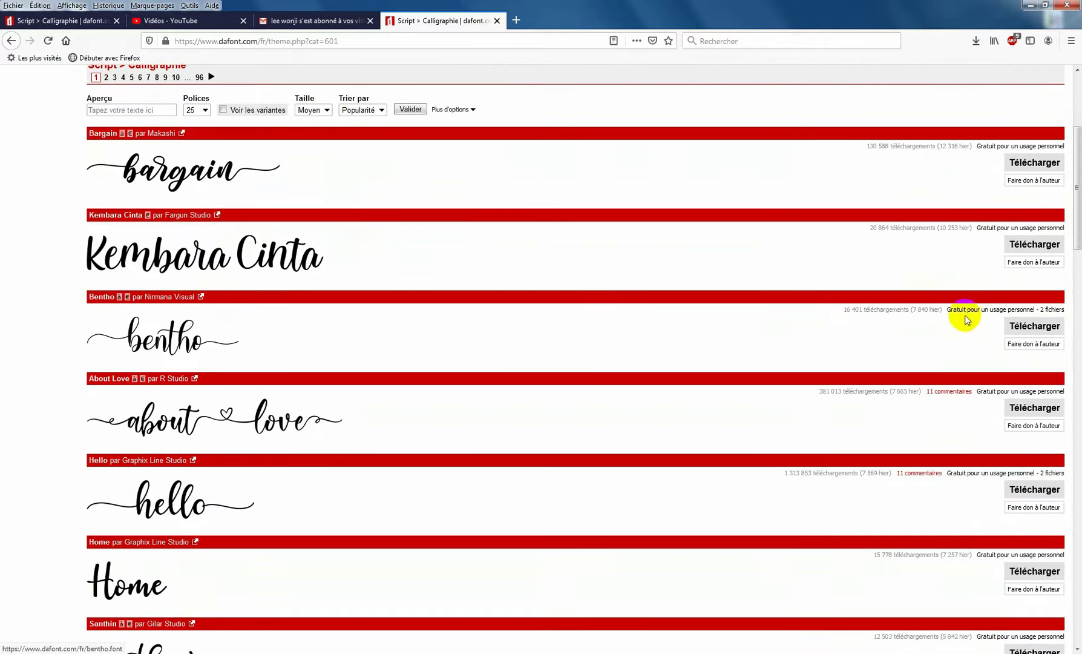
pyautogui.scroll(-3, 945, 335)
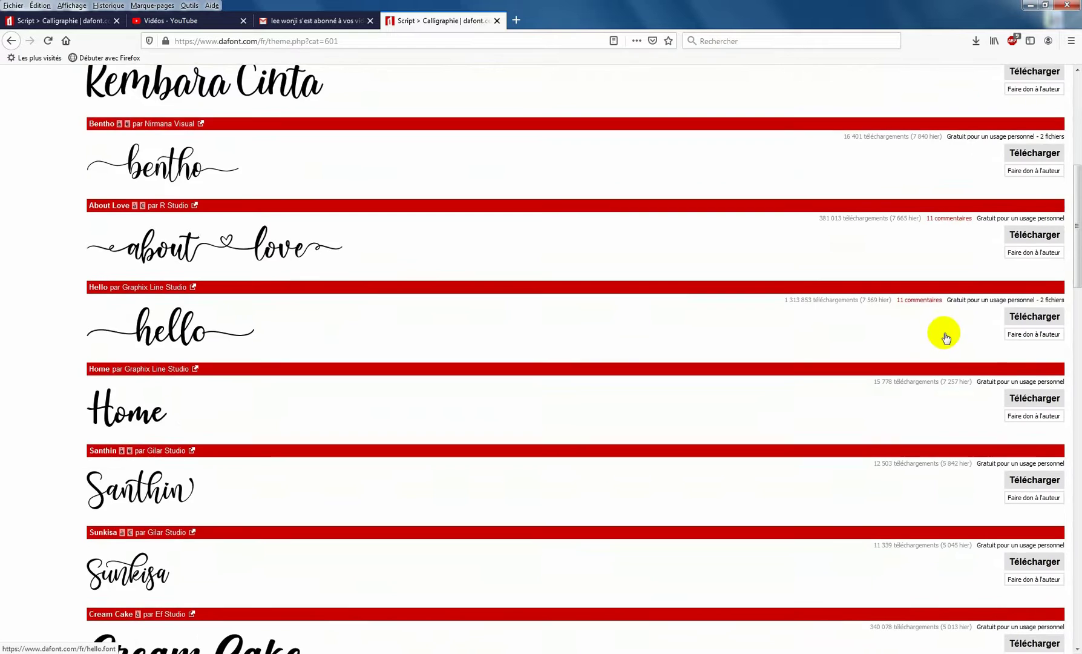
pyautogui.scroll(-6, 946, 337)
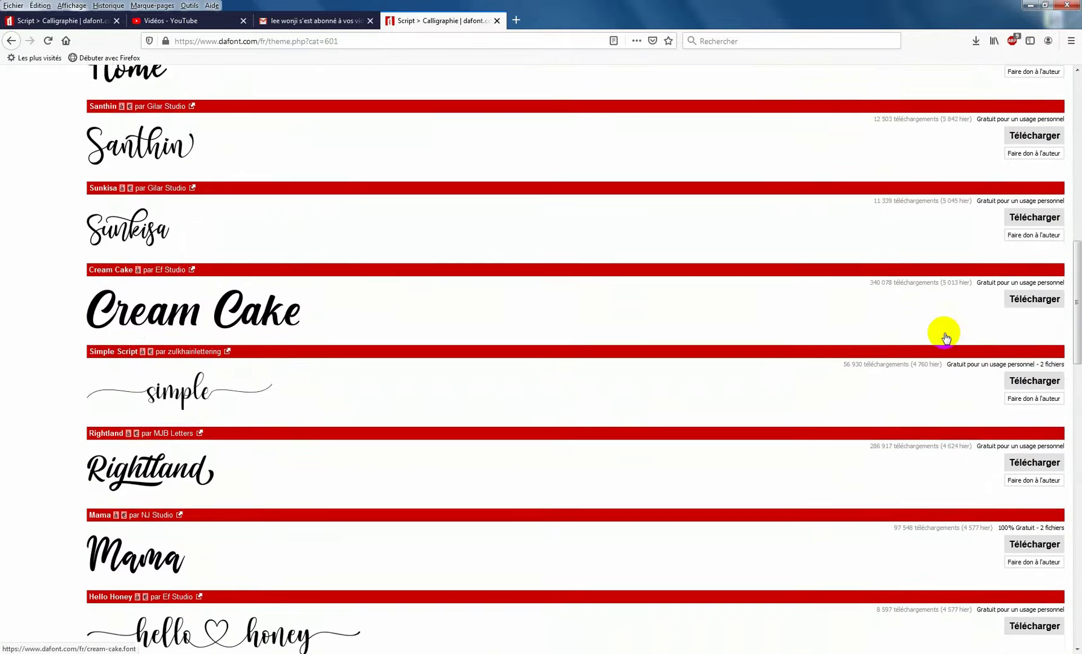
pyautogui.scroll(-3, 944, 333)
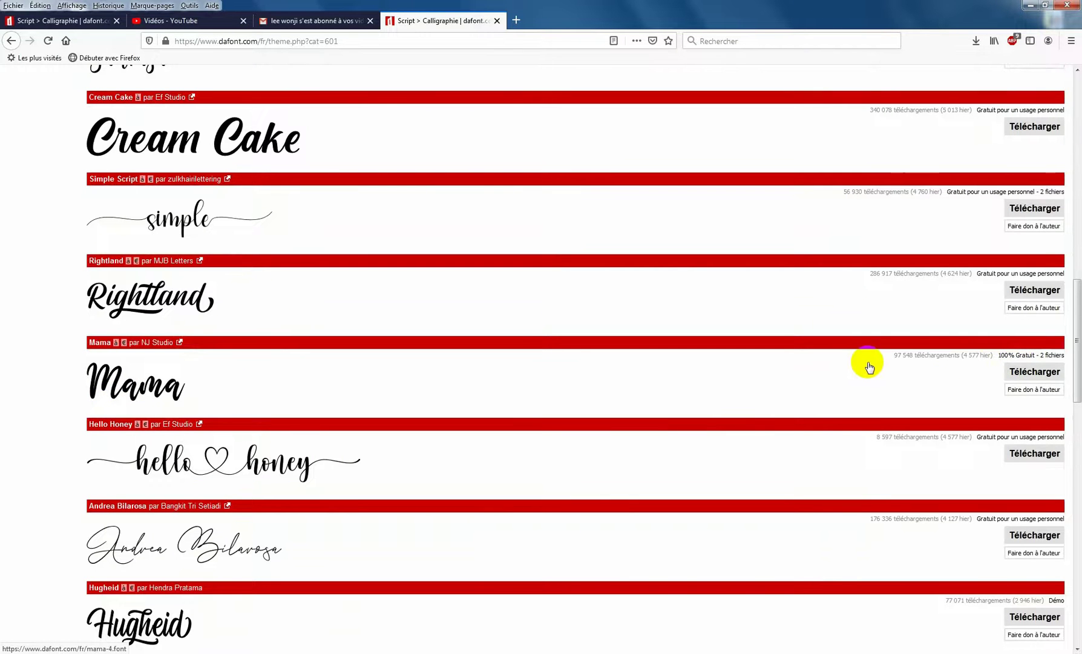
pyautogui.scroll(-3, 869, 366)
pyautogui.scroll(-4, 869, 367)
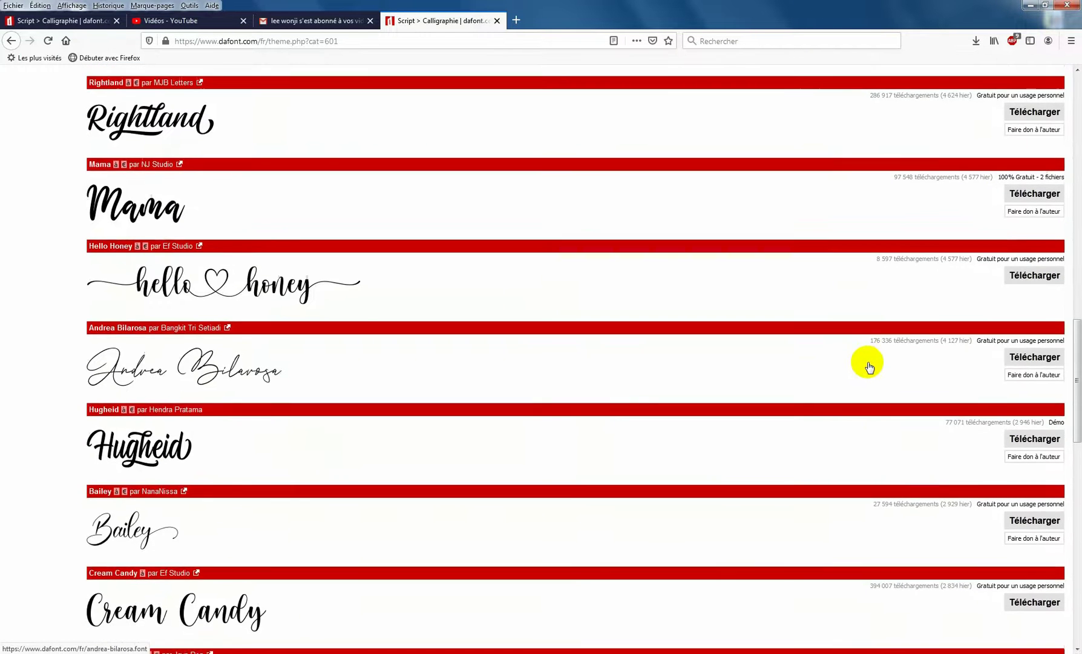
pyautogui.scroll(-5, 869, 367)
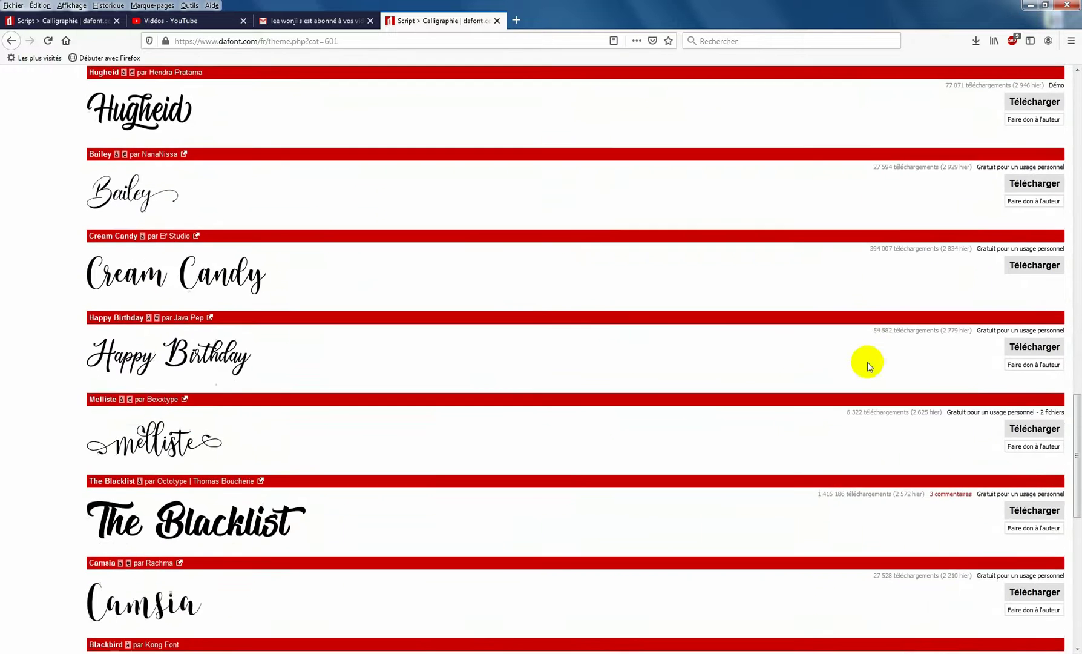
pyautogui.scroll(-2, 869, 366)
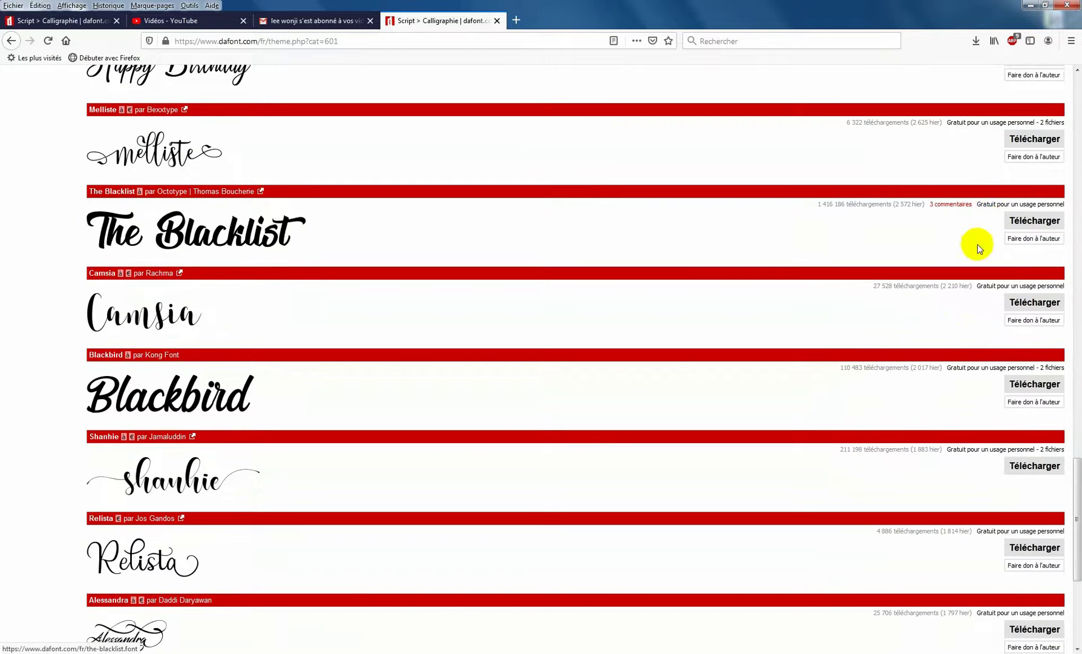
pyautogui.scroll(-2, 962, 314)
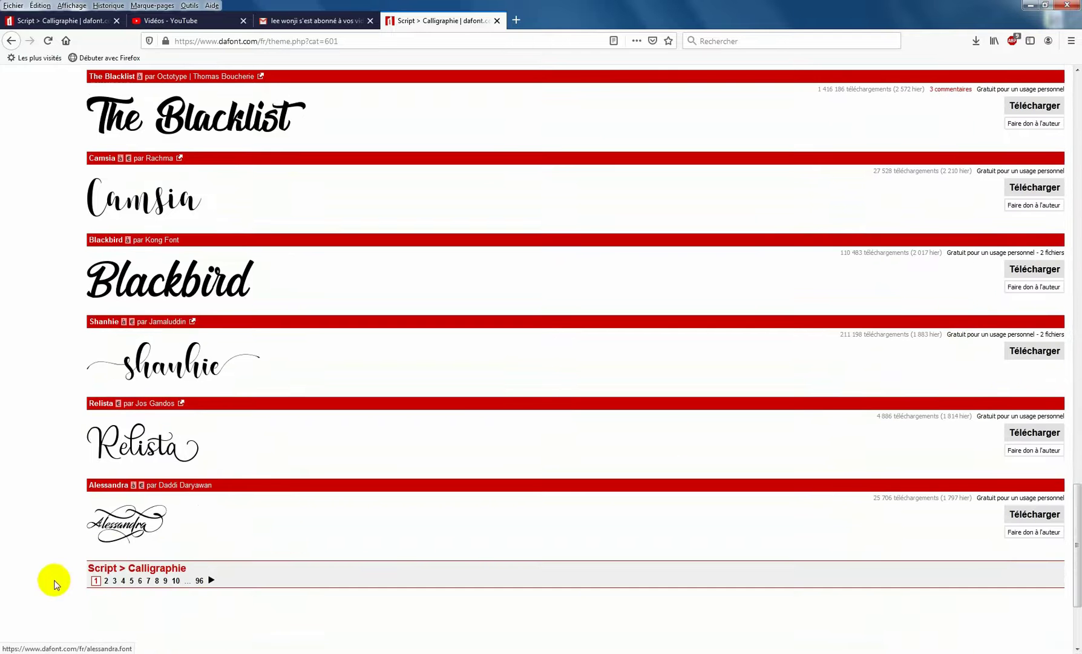
# Go to page 2 of the Calligraphie fonts and find the 100% Gratuit font A Antara Distance.
pyautogui.click(107, 581)
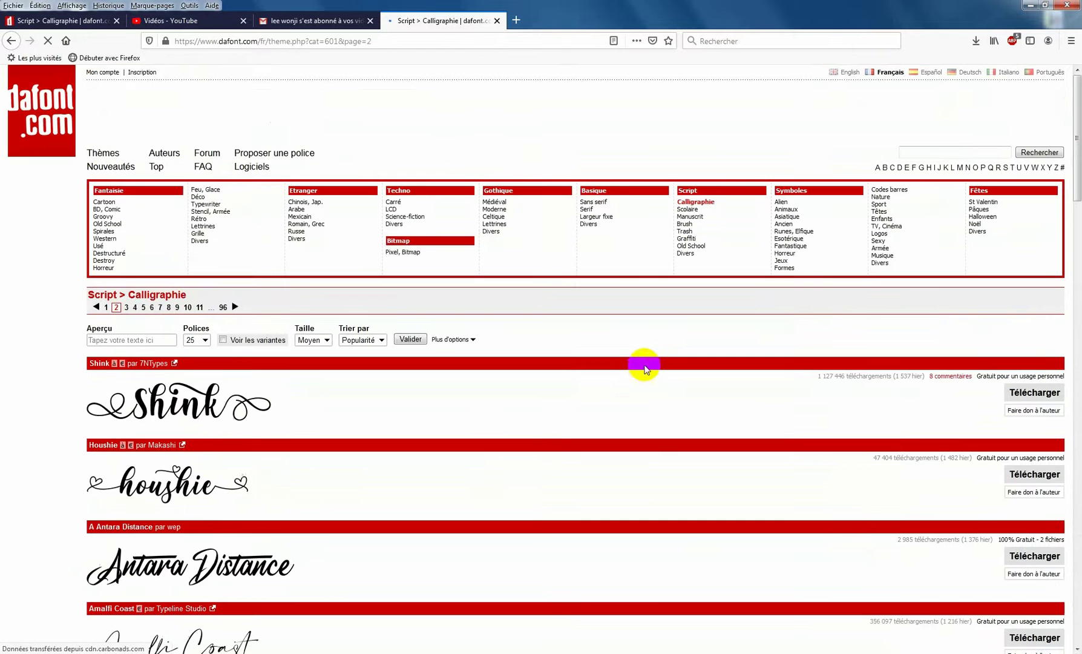
pyautogui.scroll(-2, 840, 321)
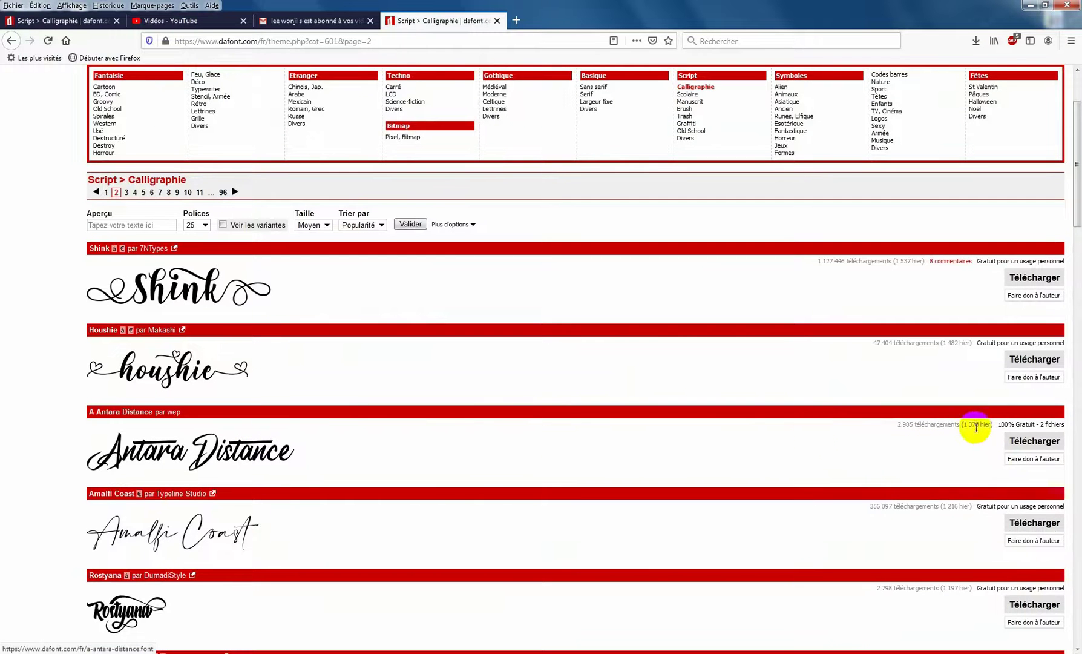
pyautogui.scroll(-1, 781, 449)
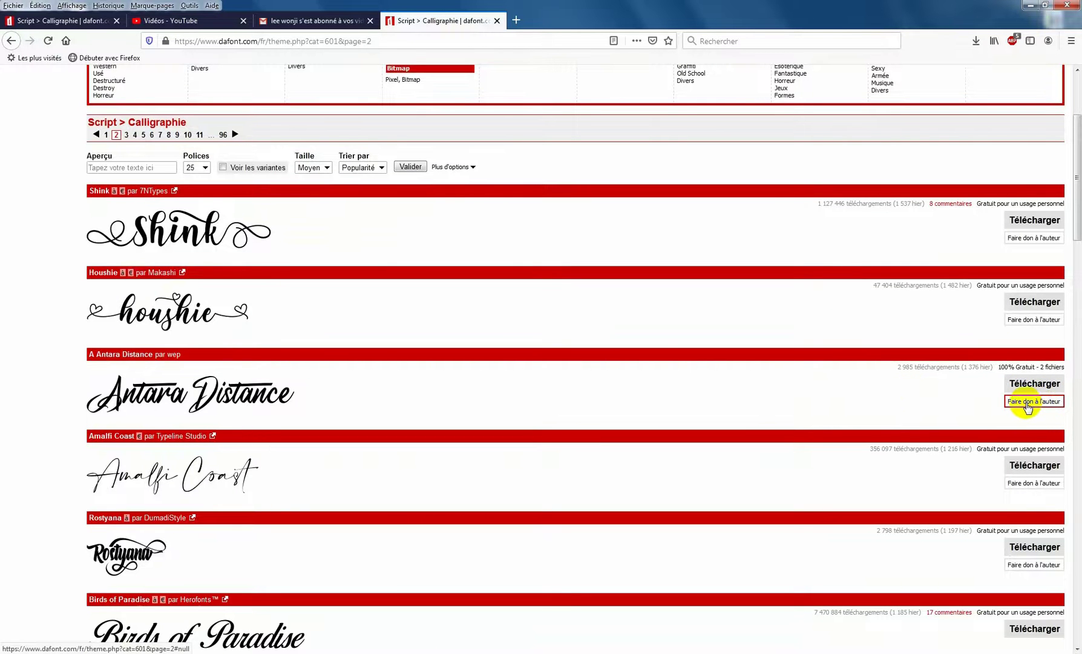
# View the PayPal donation page for the author of A Antara Distance, then close it without donating.
pyautogui.click(1038, 402)
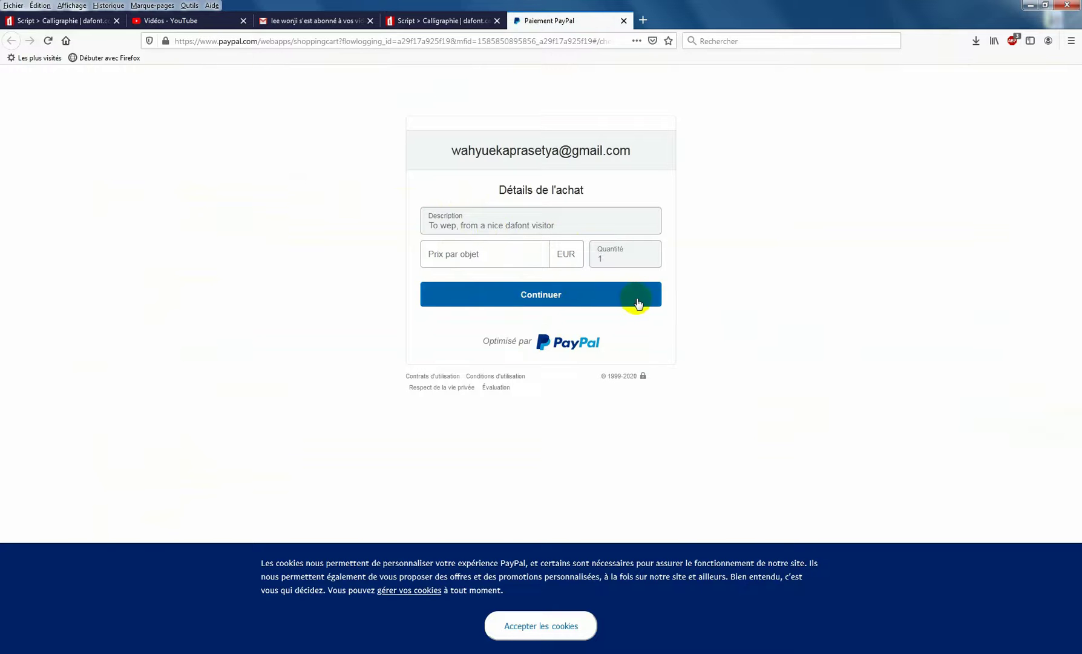
pyautogui.click(623, 21)
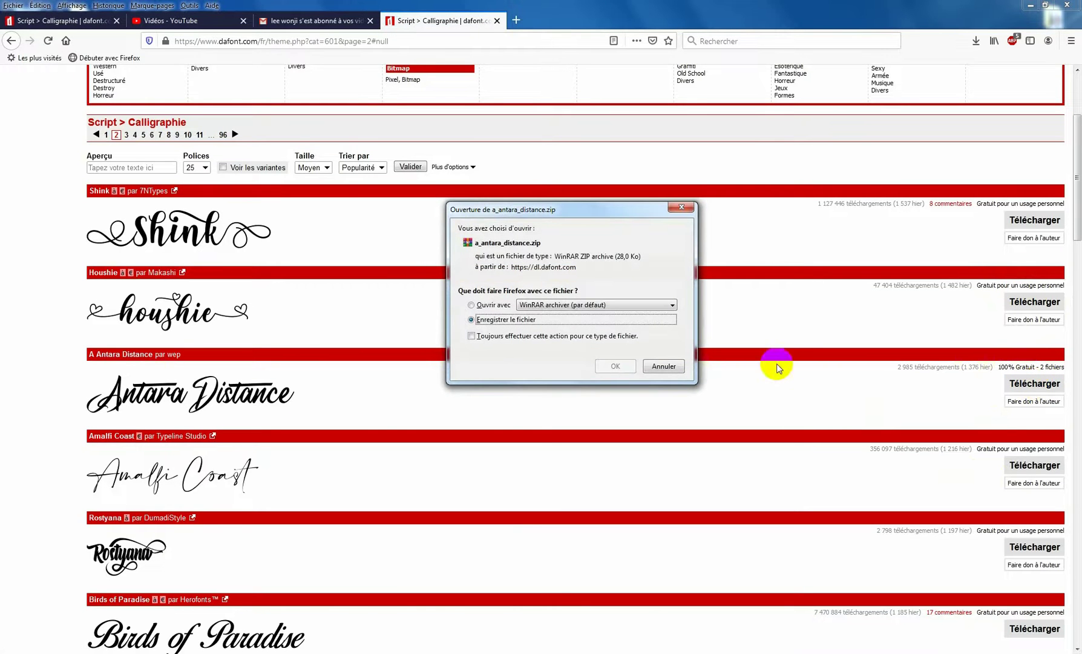
# Download the A Antara Distance font, saving a_antara_distance.zip to disk, and show the recent downloads.
pyautogui.click(611, 367)
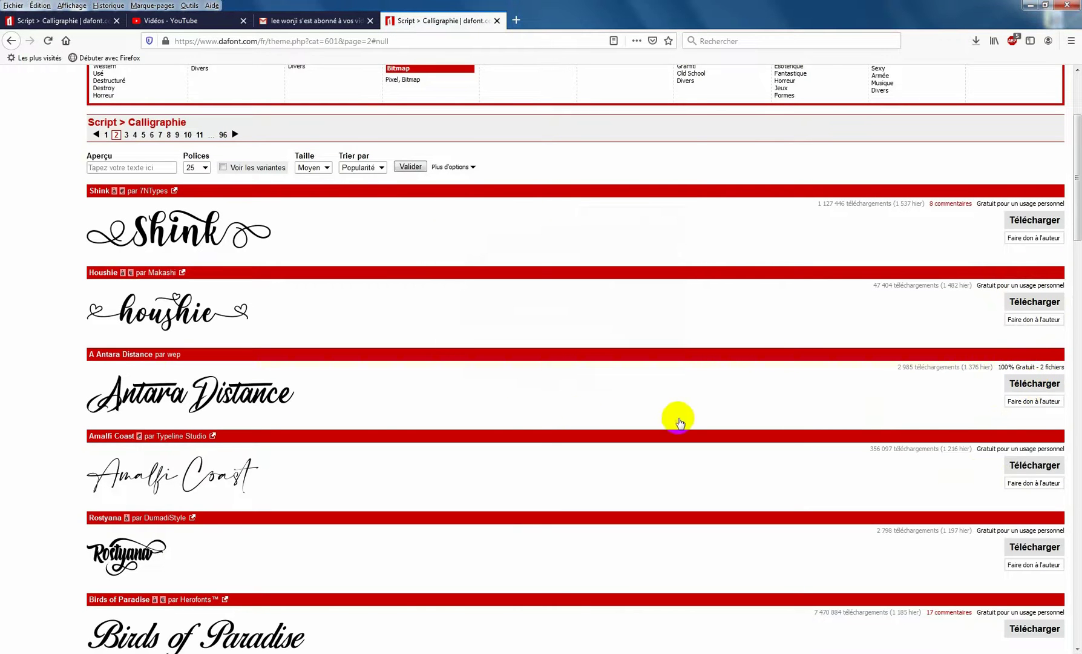
pyautogui.click(975, 41)
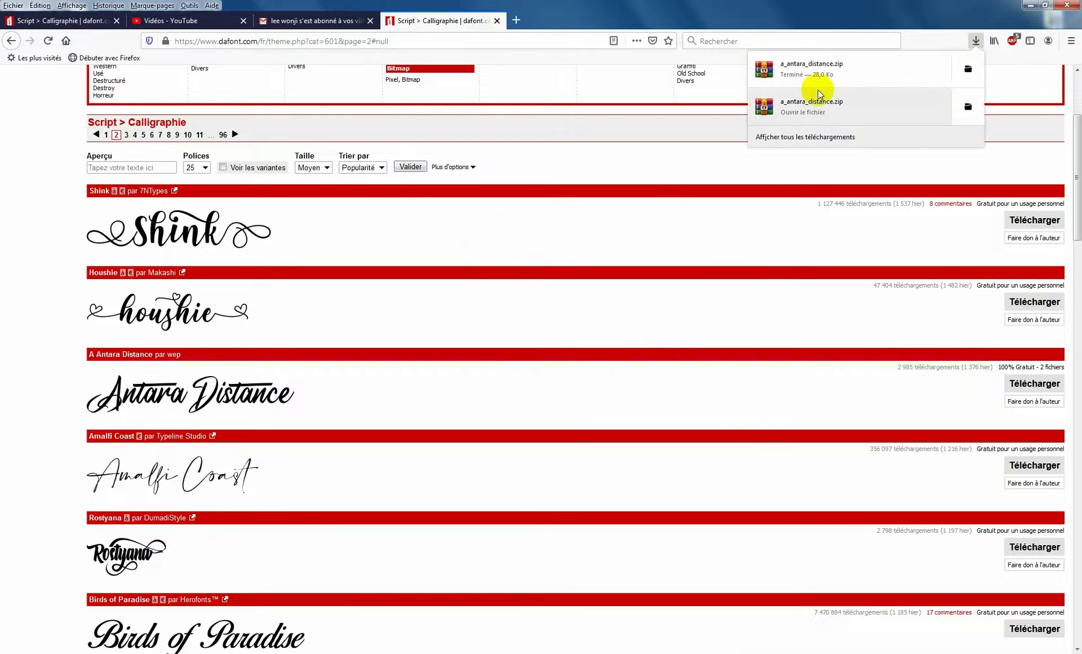
# Copy a_antara_distance.zip from the Téléchargements folder, then close the folder and return to the desktop.
pyautogui.click(968, 72)
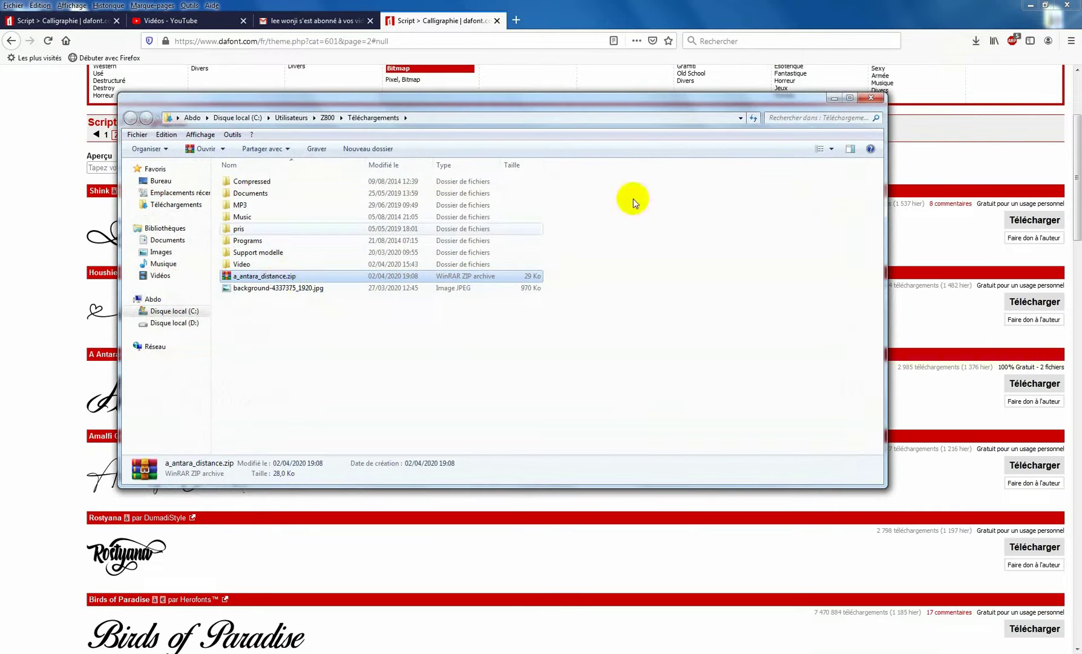
pyautogui.click(310, 277)
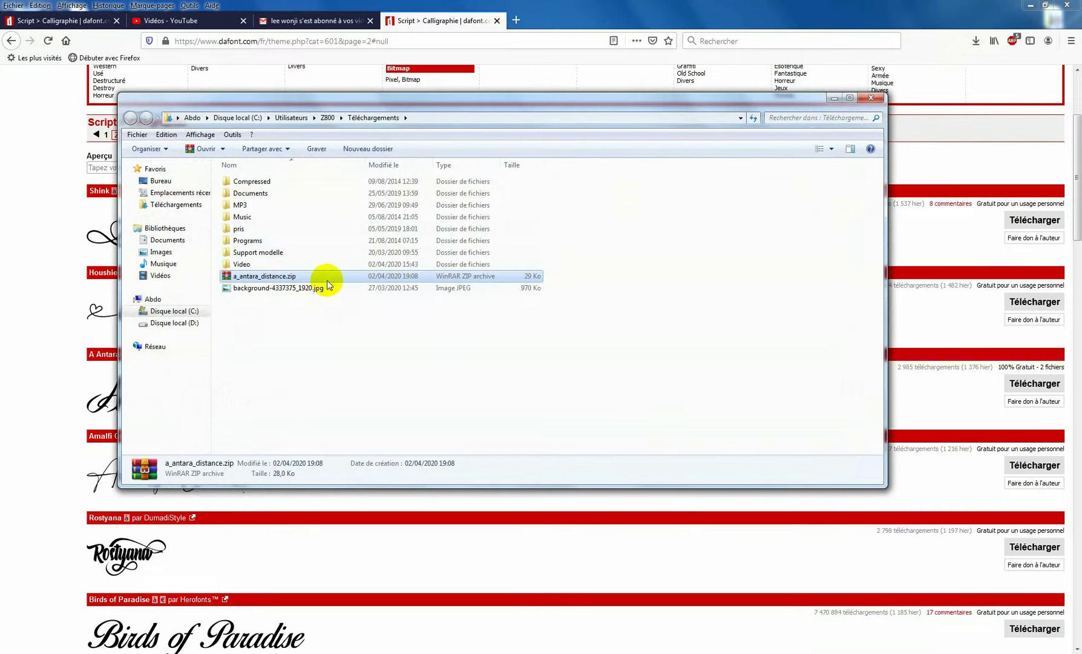
pyautogui.press('BackSpace')
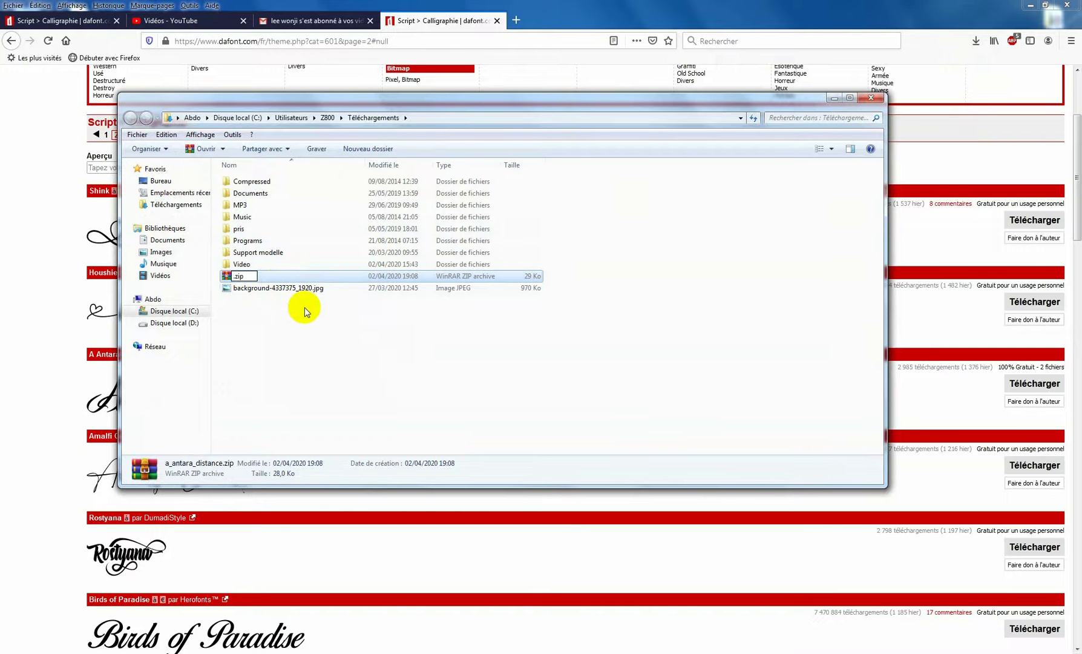
pyautogui.press('Escape')
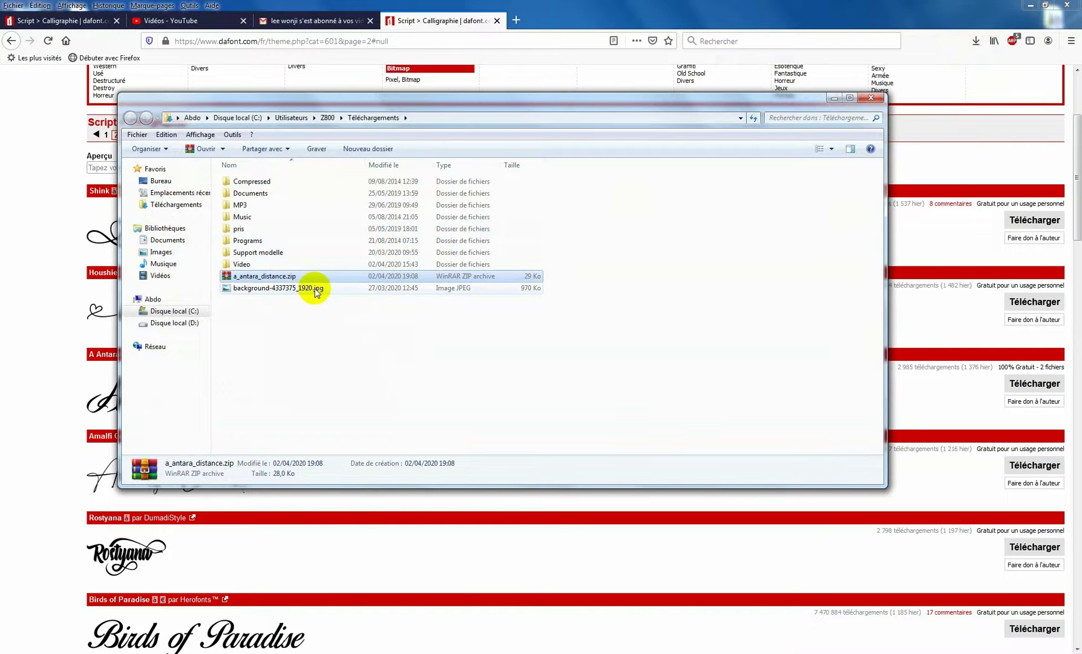
pyautogui.click(871, 98)
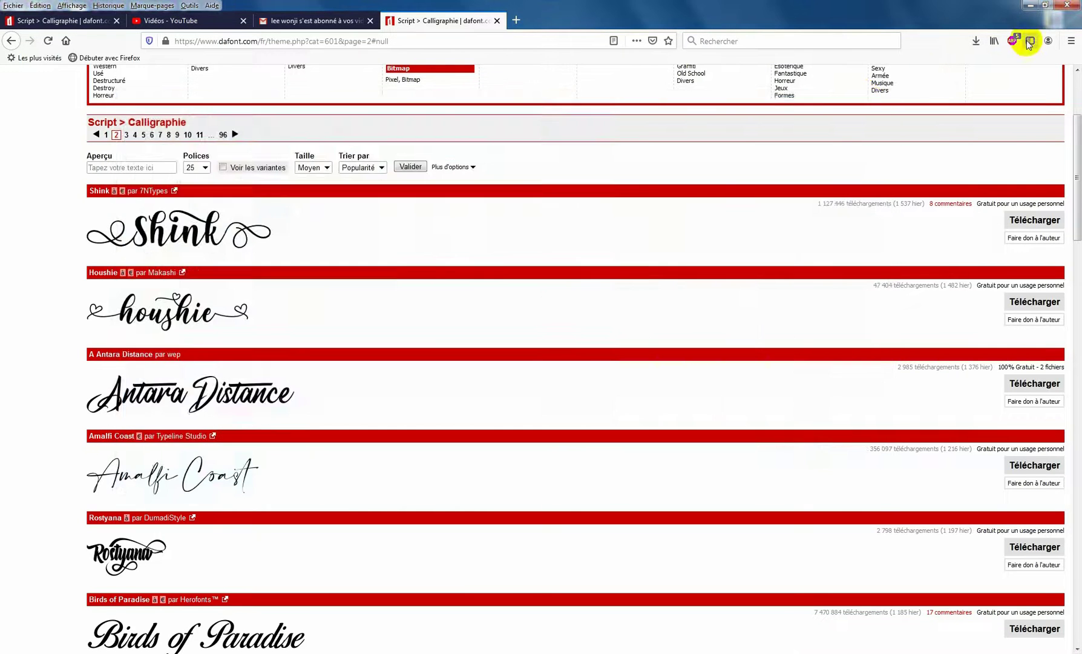
pyautogui.click(1036, 6)
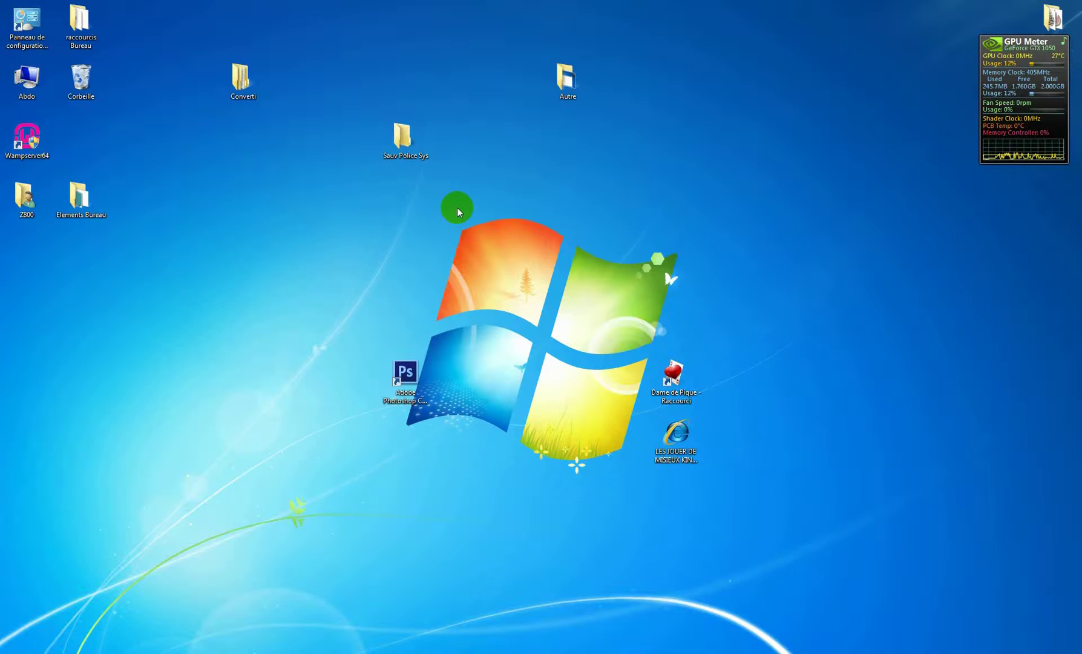
# Create a new folder on the desktop named Police télécharger.
pyautogui.rightClick(530, 197)
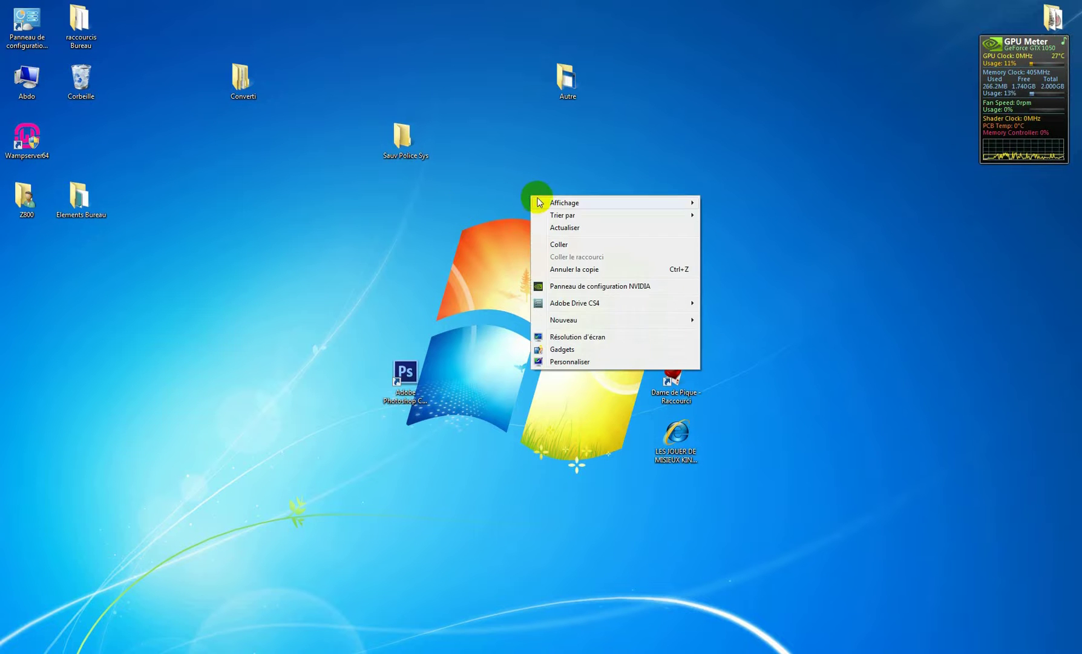
pyautogui.moveTo(572, 321)
pyautogui.click(741, 321)
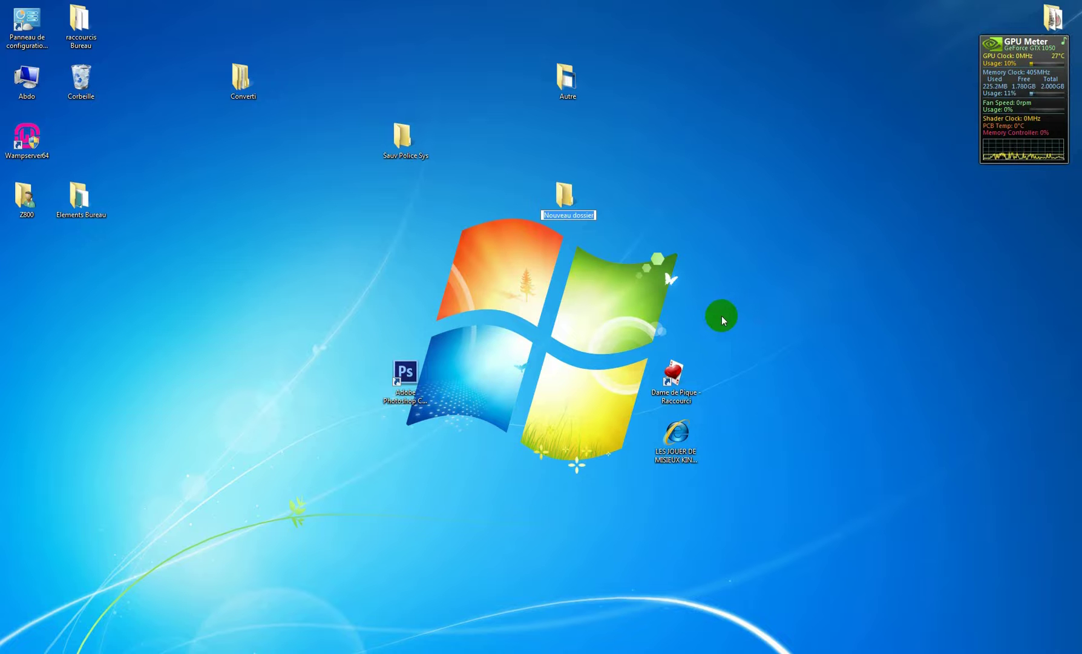
pyautogui.write('Police t')
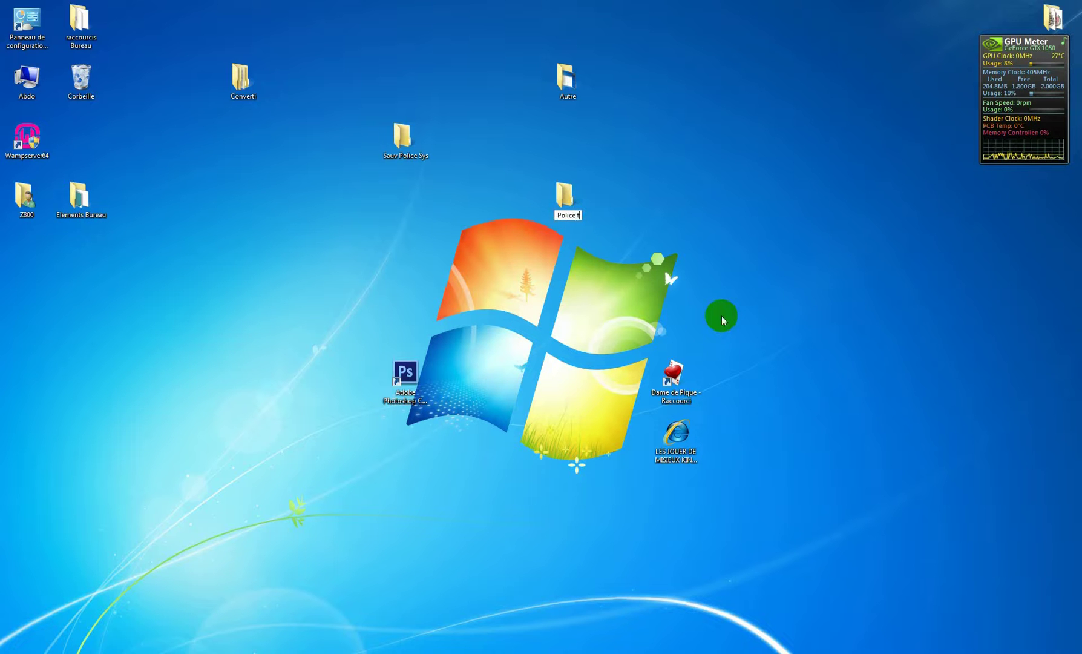
pyautogui.write('éléchargre')
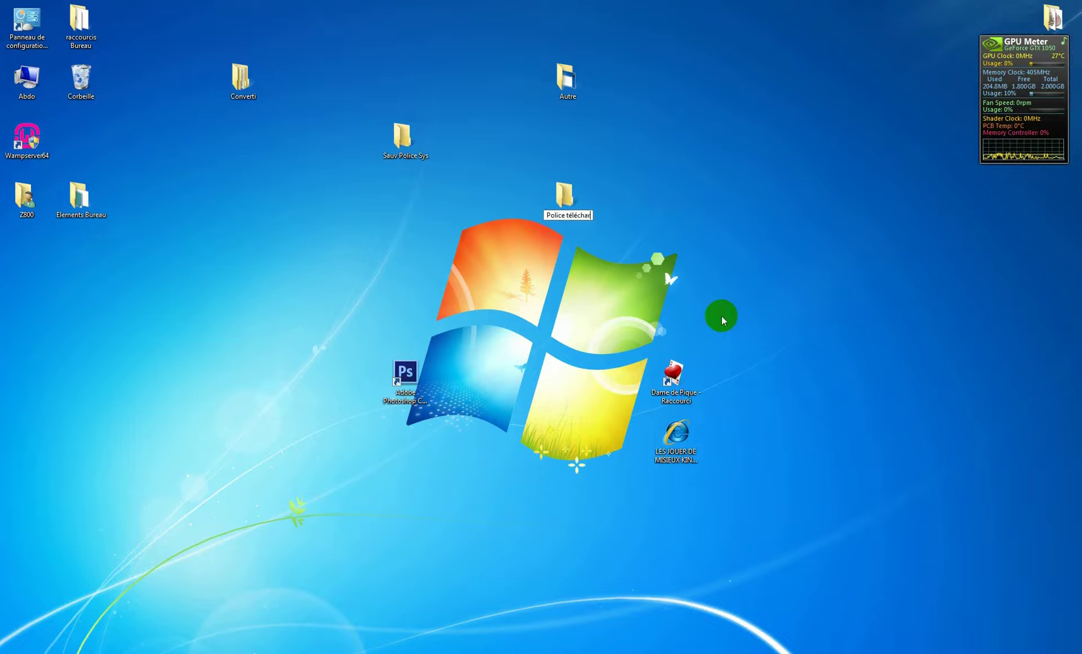
pyautogui.press('BackSpace')
pyautogui.press('BackSpace')
pyautogui.write('er')
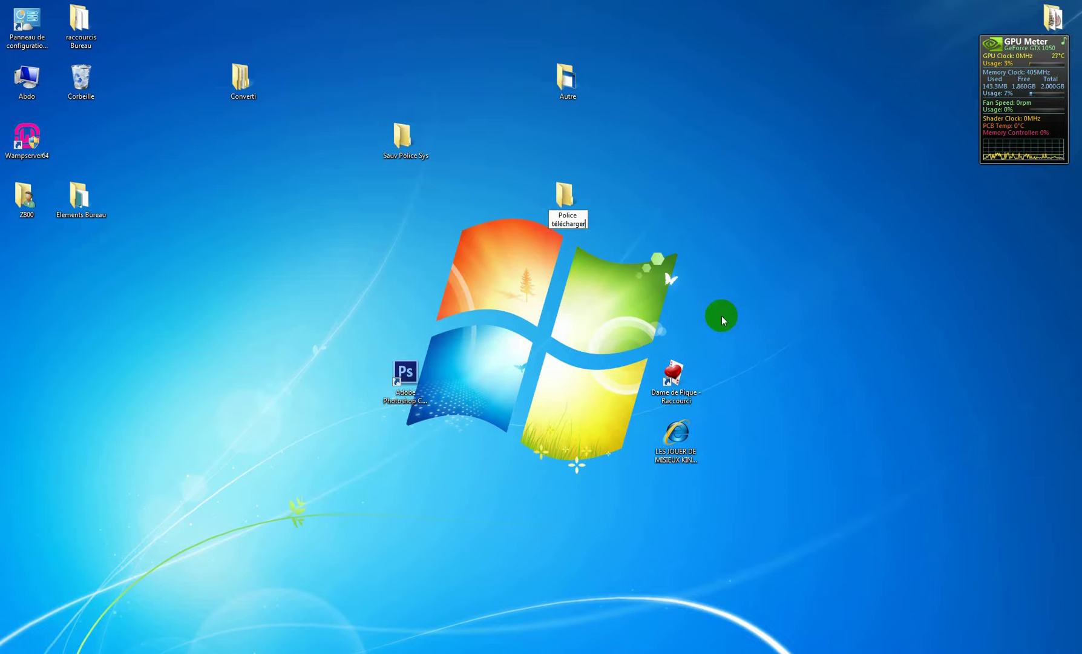
pyautogui.press('Return')
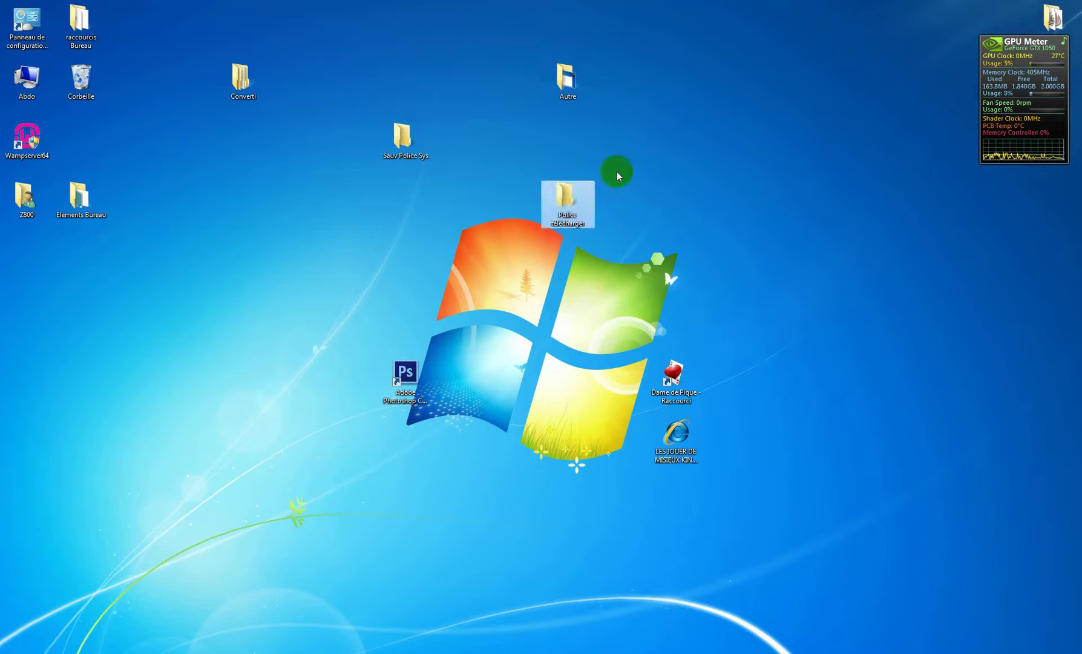
# Paste a_antara_distance.zip into the Police télécharger folder and extract it there into an a_antara_distance subfolder.
pyautogui.doubleClick(566, 197)
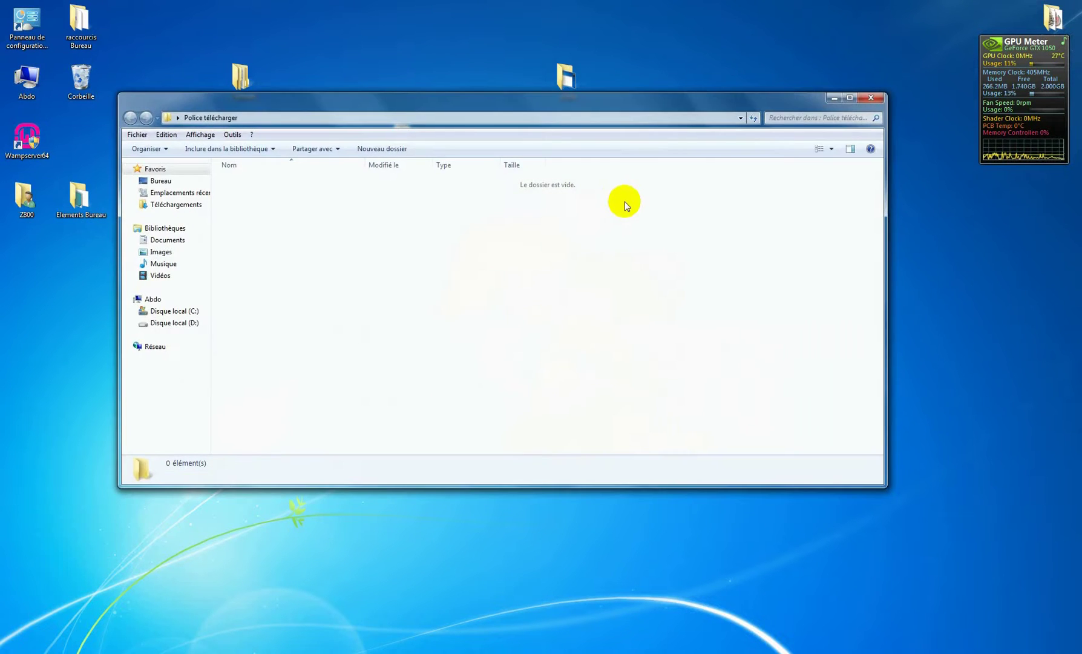
pyautogui.hotkey('ctrl', 'v')
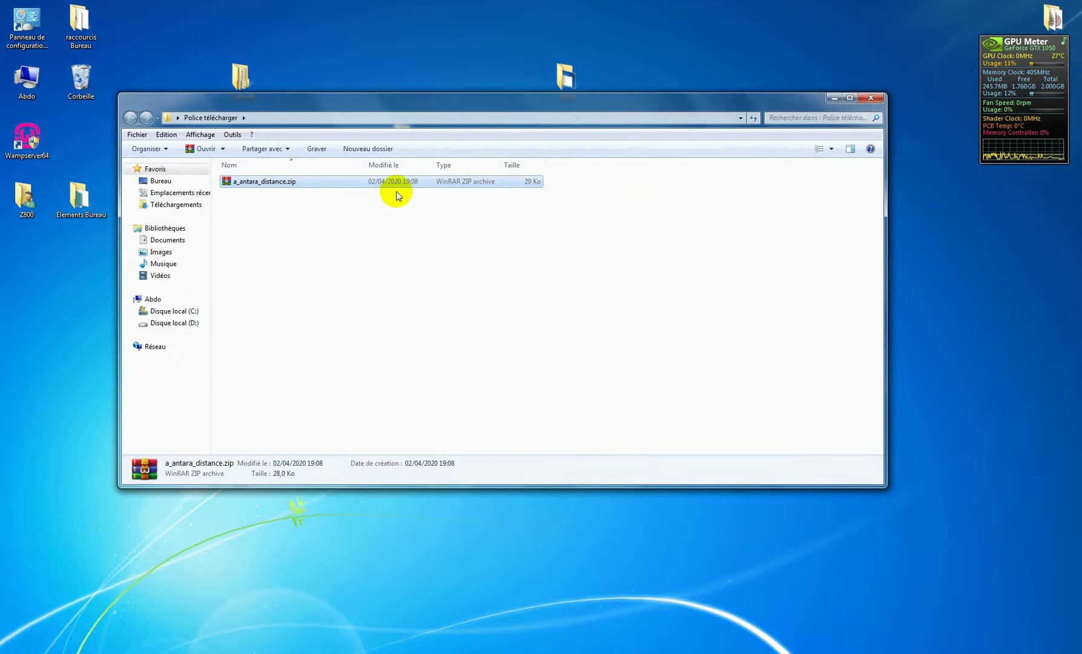
pyautogui.doubleClick(225, 183)
pyautogui.click(211, 241)
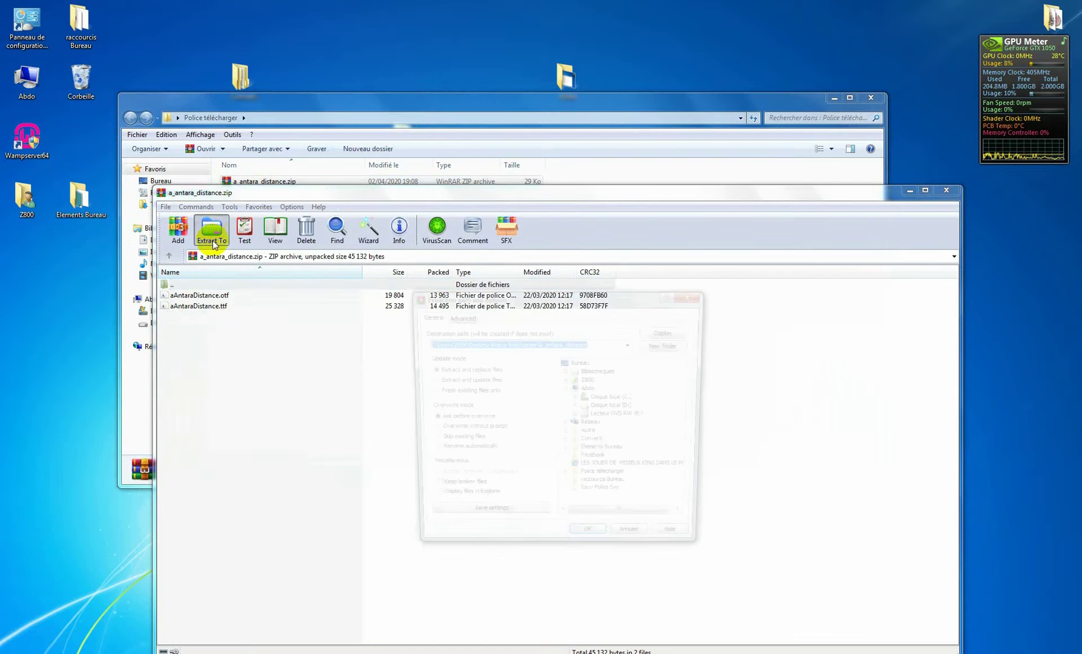
pyautogui.click(592, 541)
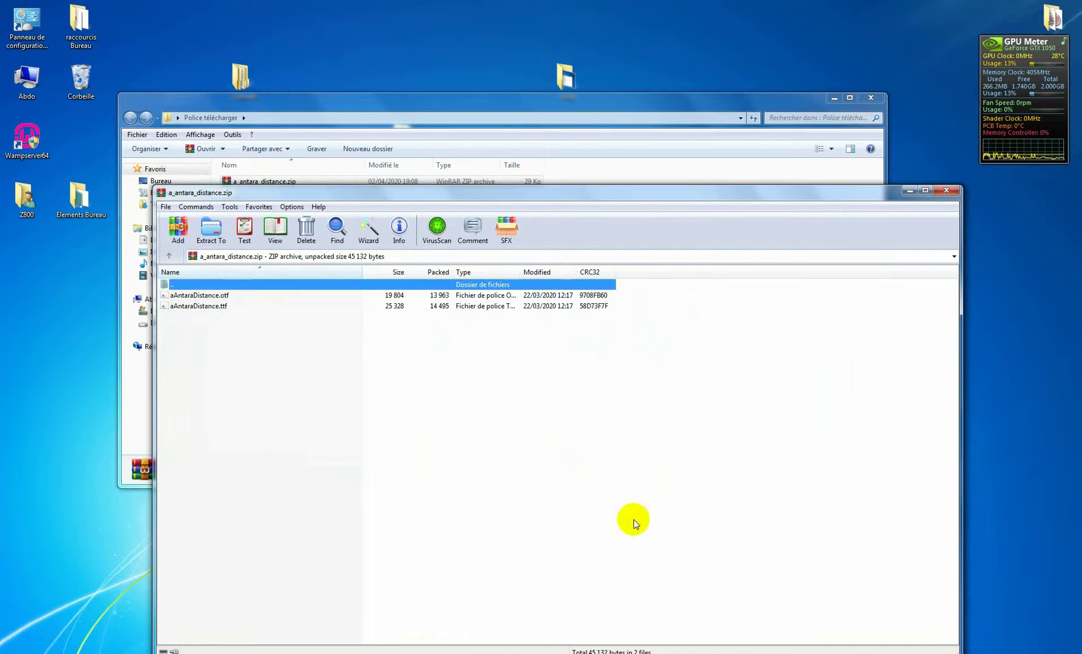
pyautogui.click(947, 190)
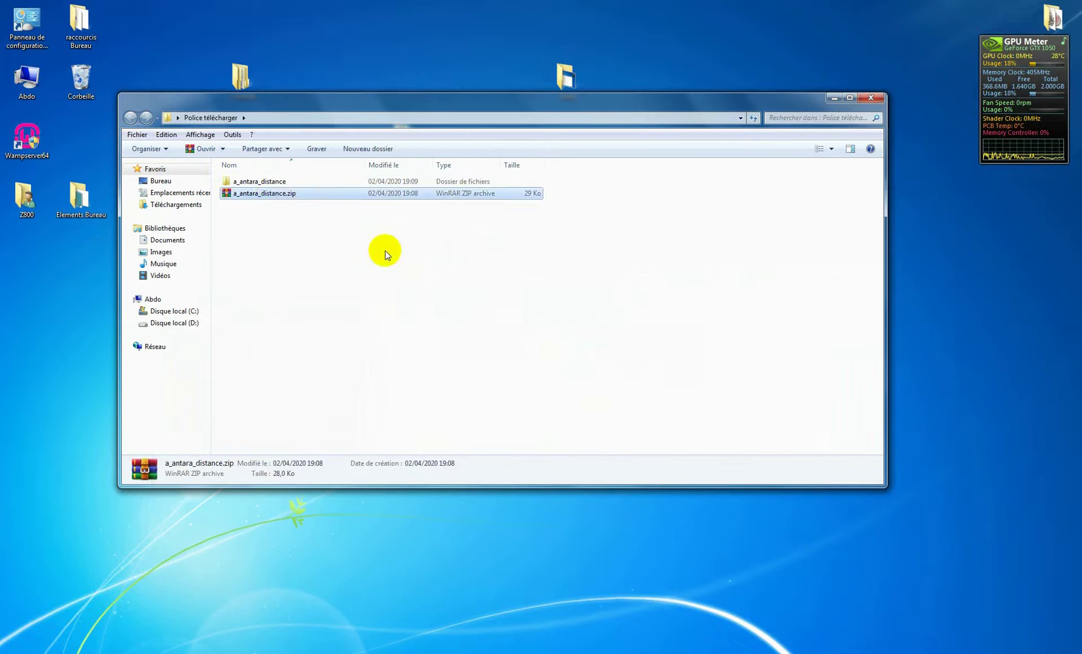
# Delete a_antara_distance.zip from Police télécharger and open the extracted a_antara_distance folder.
pyautogui.click(282, 197)
pyautogui.press('Delete')
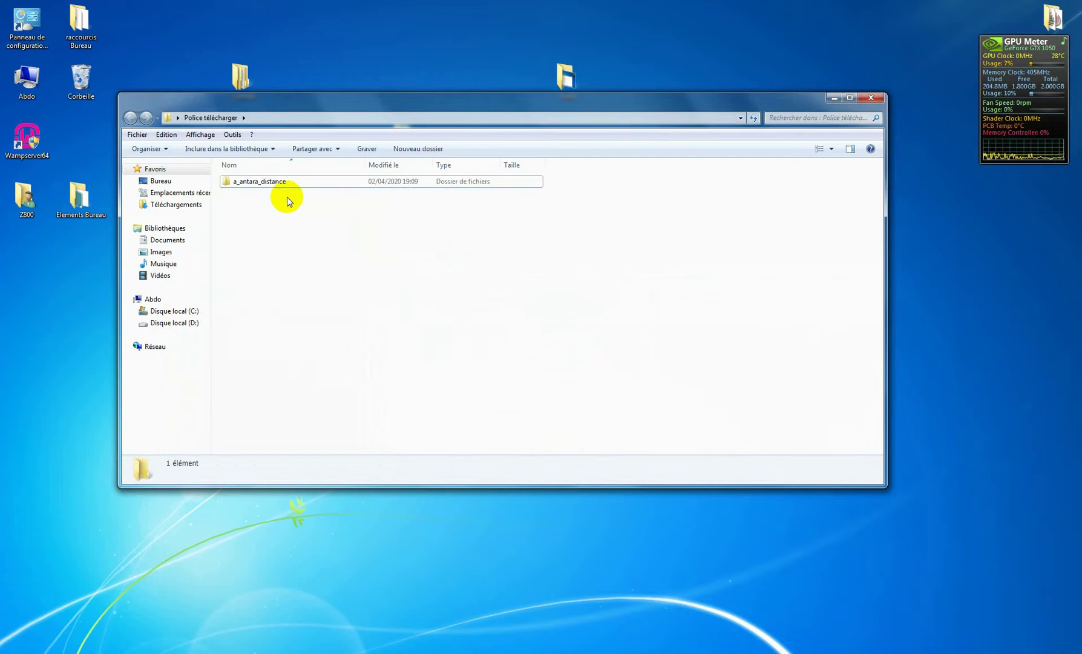
pyautogui.doubleClick(259, 181)
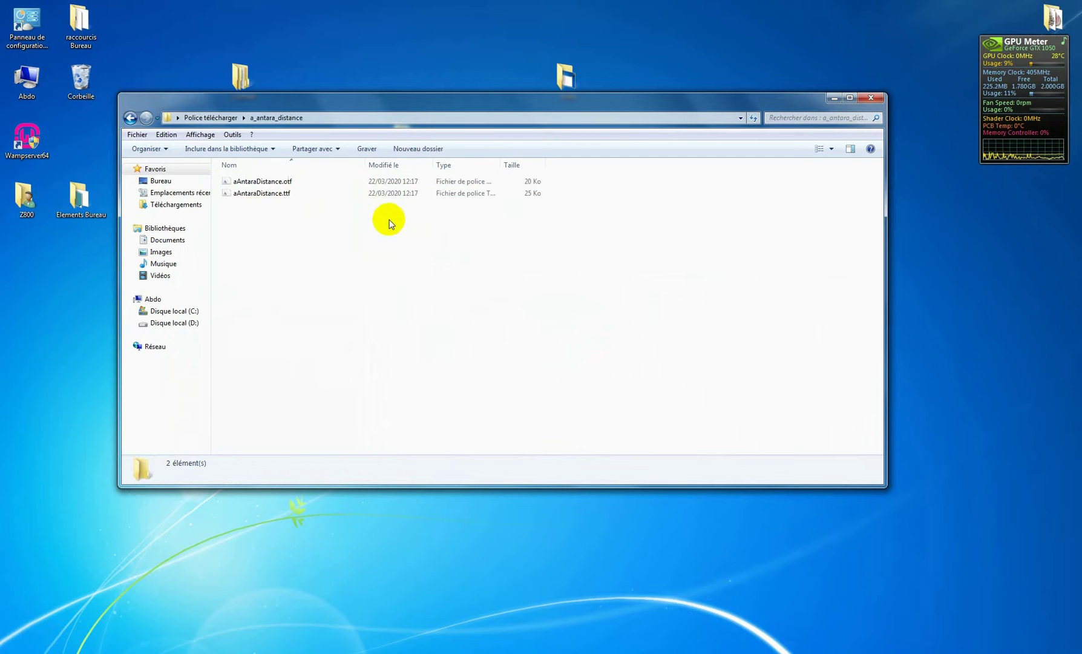
# Compare the file types of aAntaraDistance.otf and aAntaraDistance.ttf in the extracted folder.
pyautogui.click(301, 183)
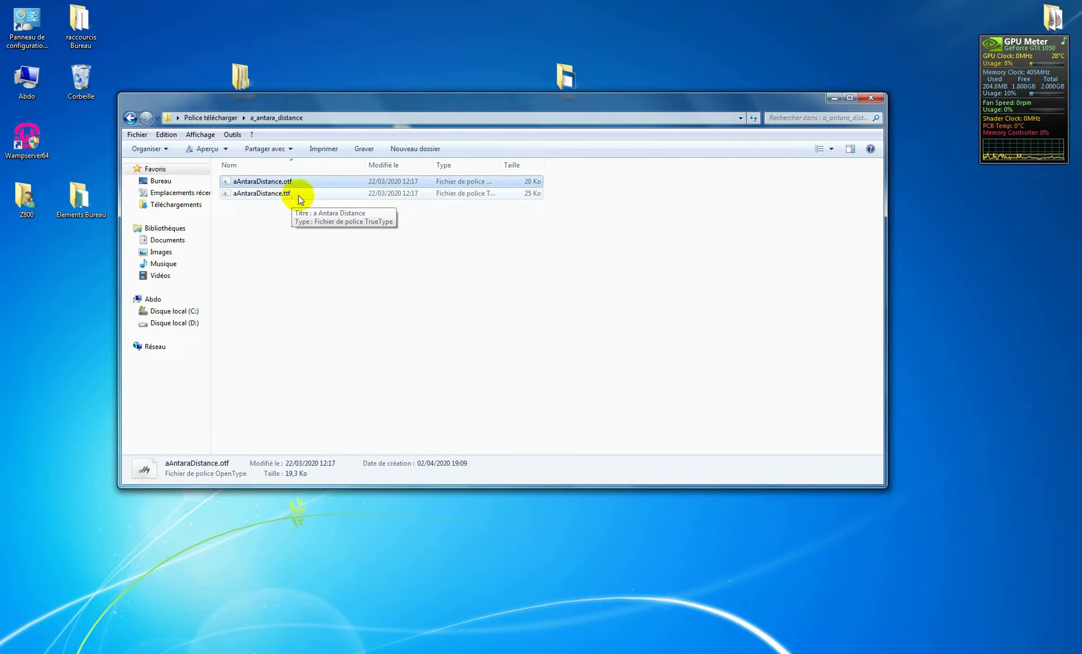
pyautogui.click(301, 192)
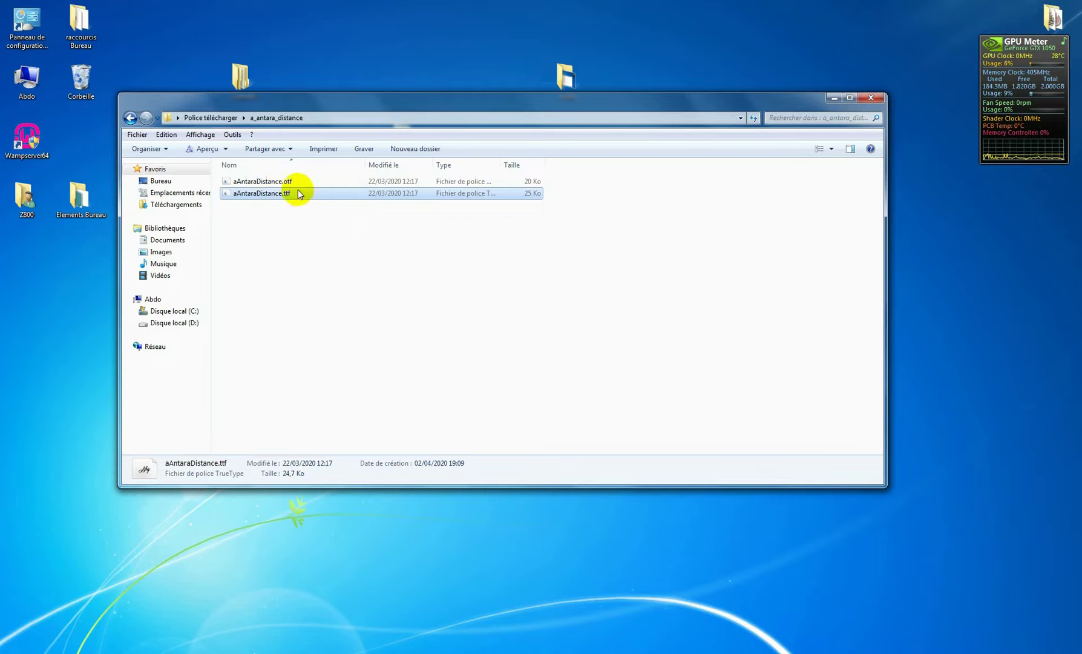
pyautogui.click(295, 179)
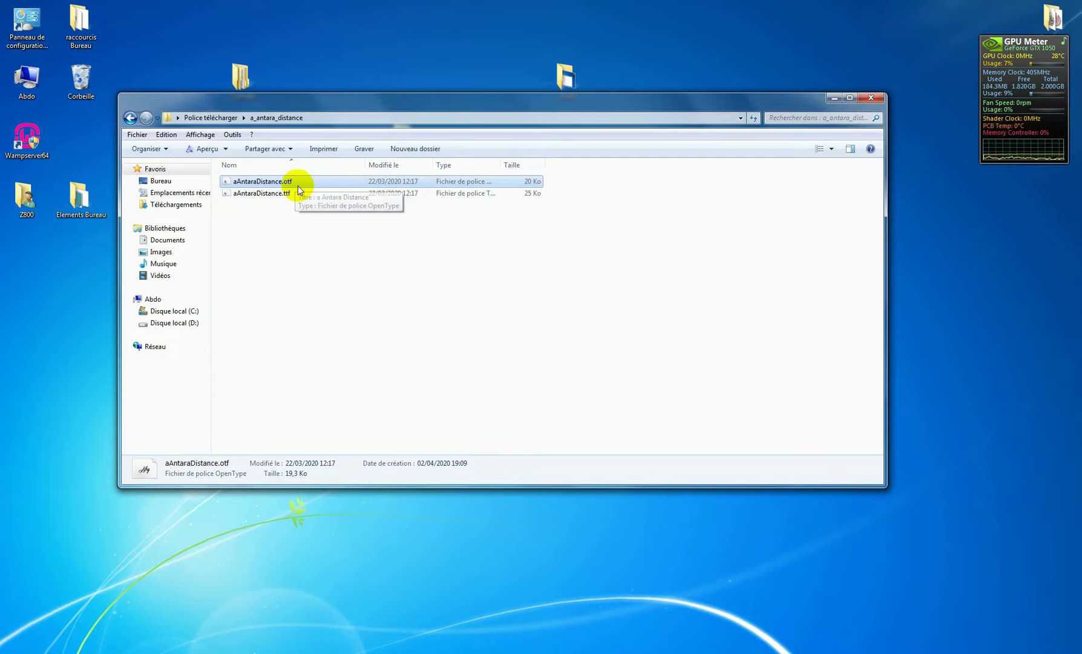
pyautogui.moveTo(387, 102); pyautogui.dragTo(431, 101)
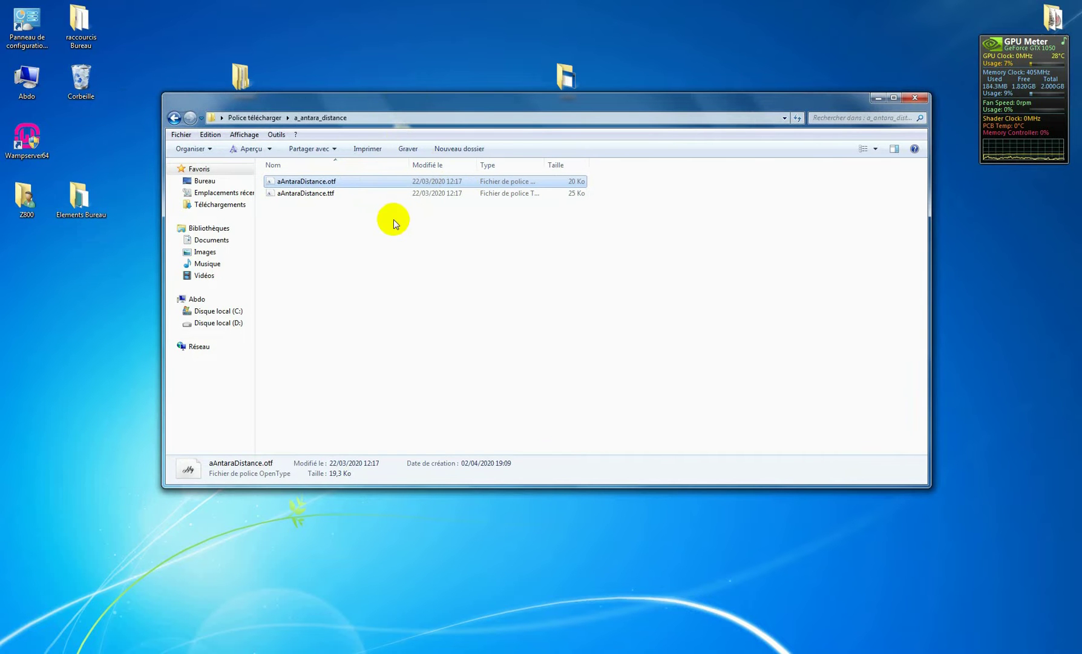
pyautogui.click(345, 219)
# Install aAntaraDistance.otf from its font preview, replacing the already installed version, and close the preview.
pyautogui.doubleClick(330, 181)
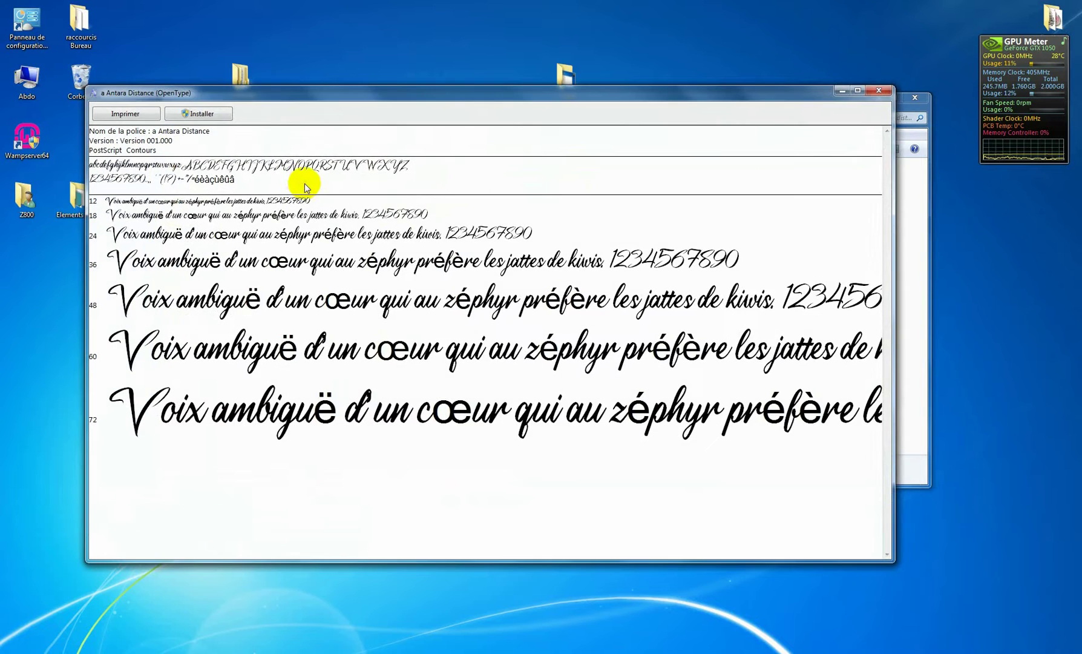
pyautogui.click(201, 114)
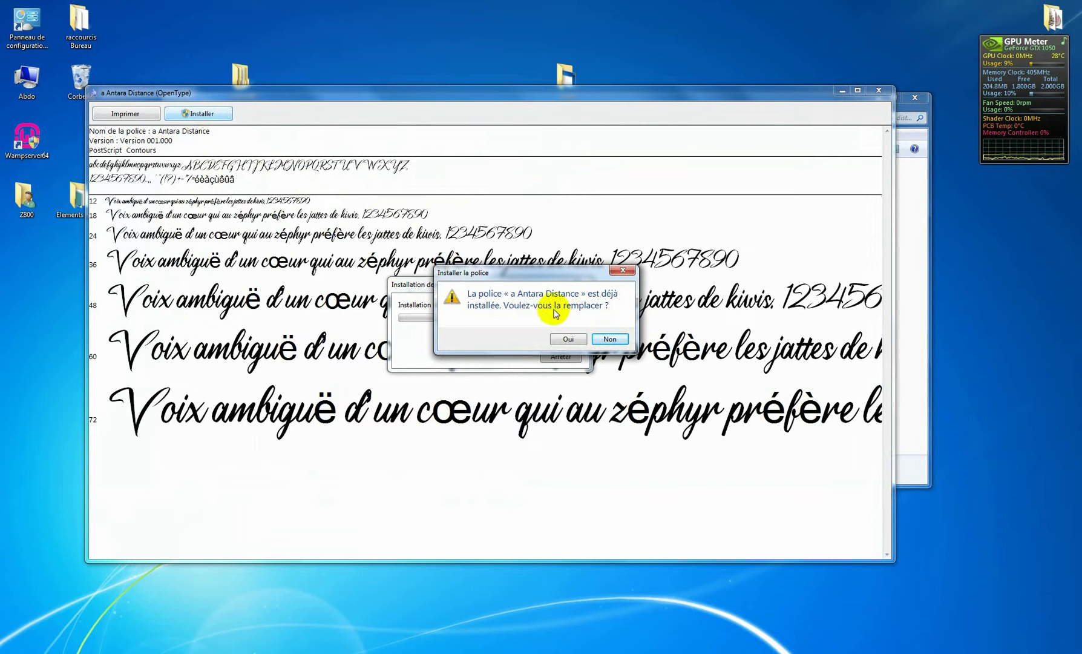
pyautogui.click(562, 339)
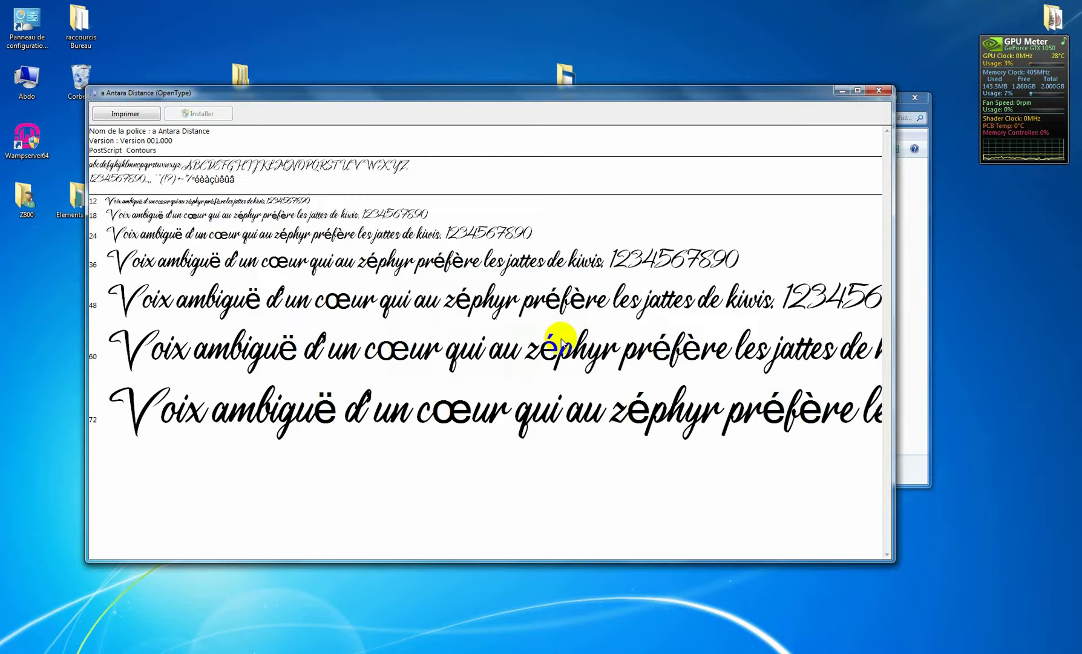
pyautogui.click(875, 92)
# Copy aAntaraDistance.otf into the Polices folder of the Windows Control Panel, replacing the installed font.
pyautogui.click(335, 204)
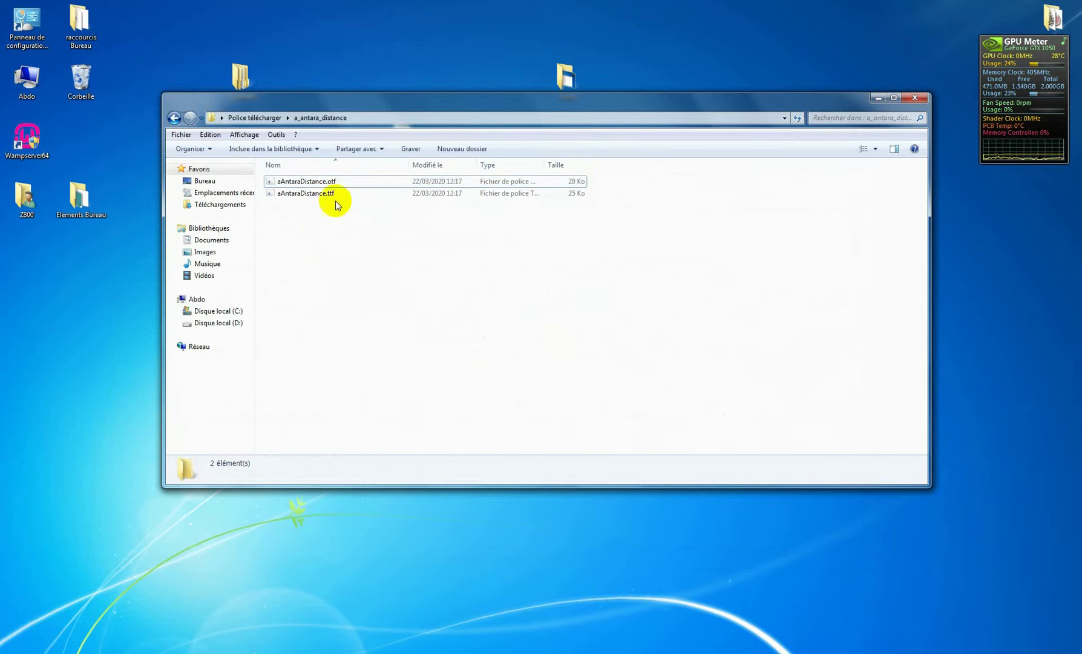
pyautogui.click(339, 182)
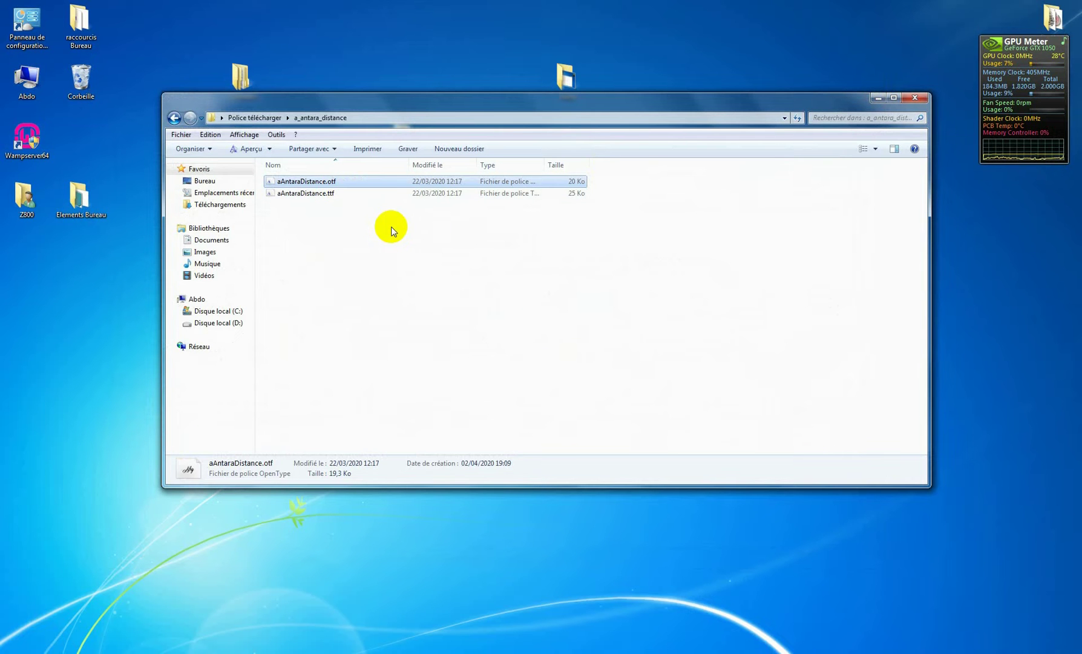
pyautogui.click(27, 22)
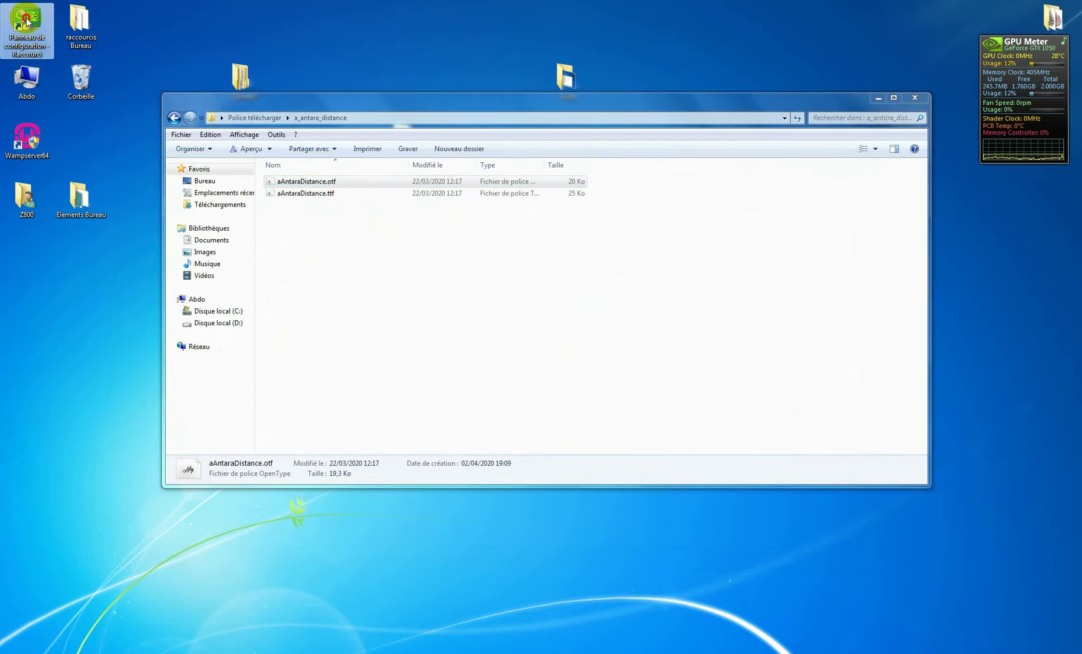
pyautogui.doubleClick(27, 22)
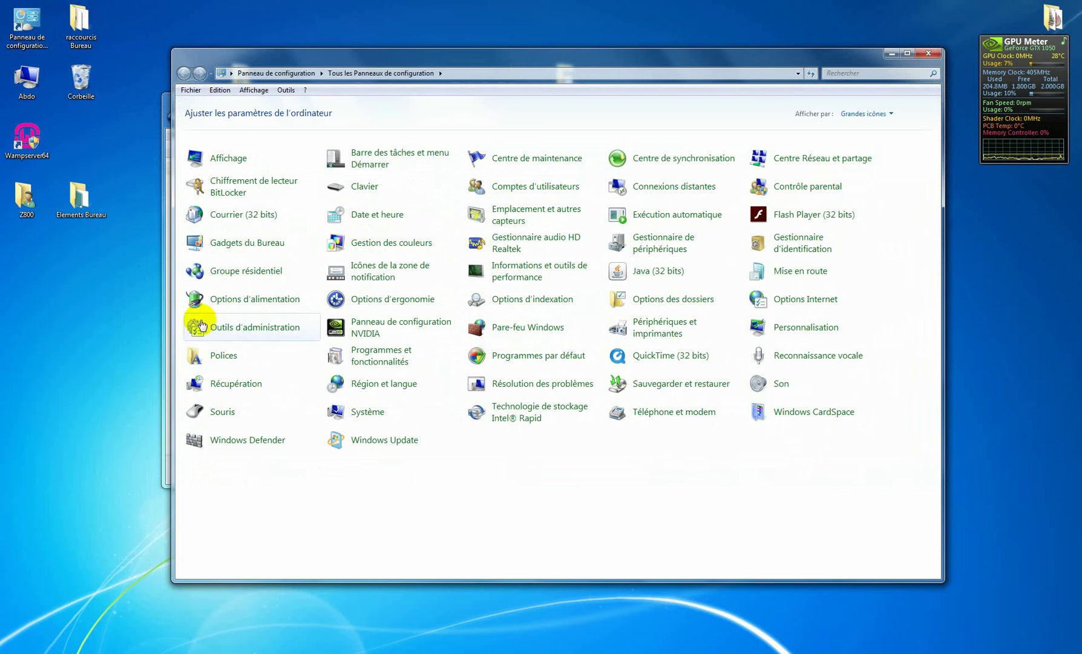
pyautogui.click(223, 355)
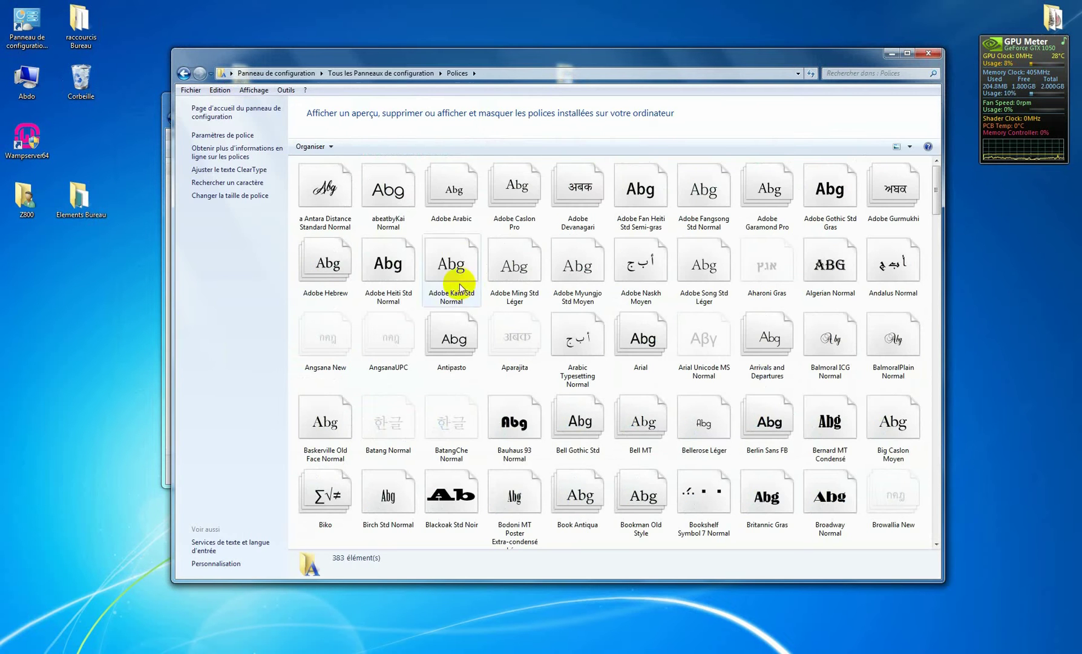
pyautogui.hotkey('ctrl', 'v')
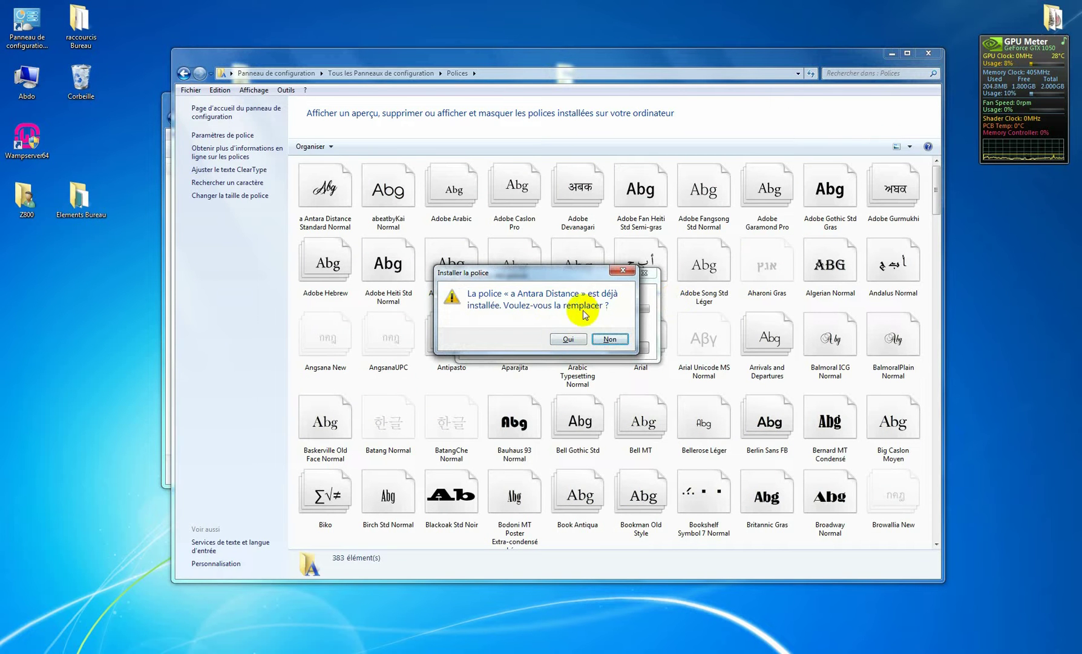
pyautogui.click(568, 339)
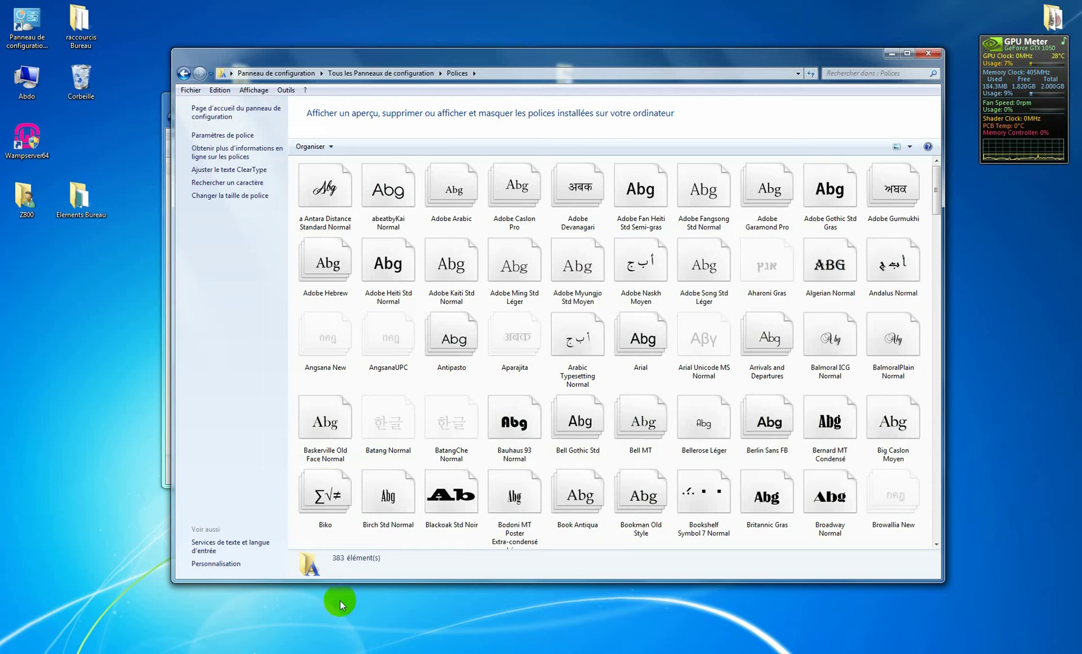
# Switch to Illustrator, add the text "TAF Formation" near the top of the first artboard and move it closer to the artboard's left edge.
pyautogui.hotkey('alt', 'Tab')
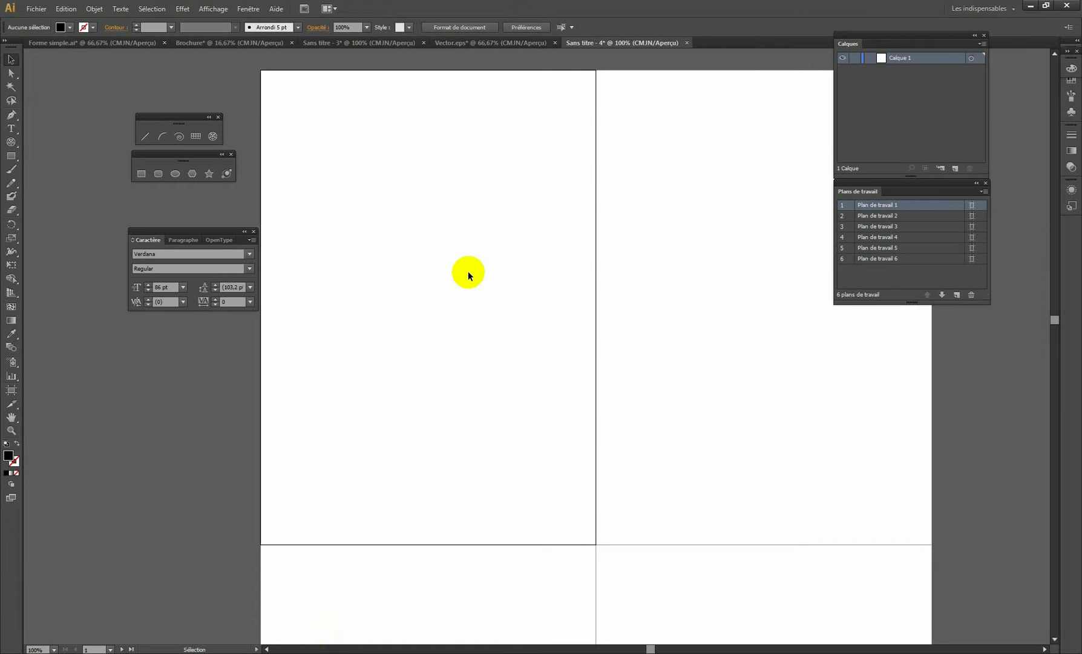
pyautogui.click(11, 129)
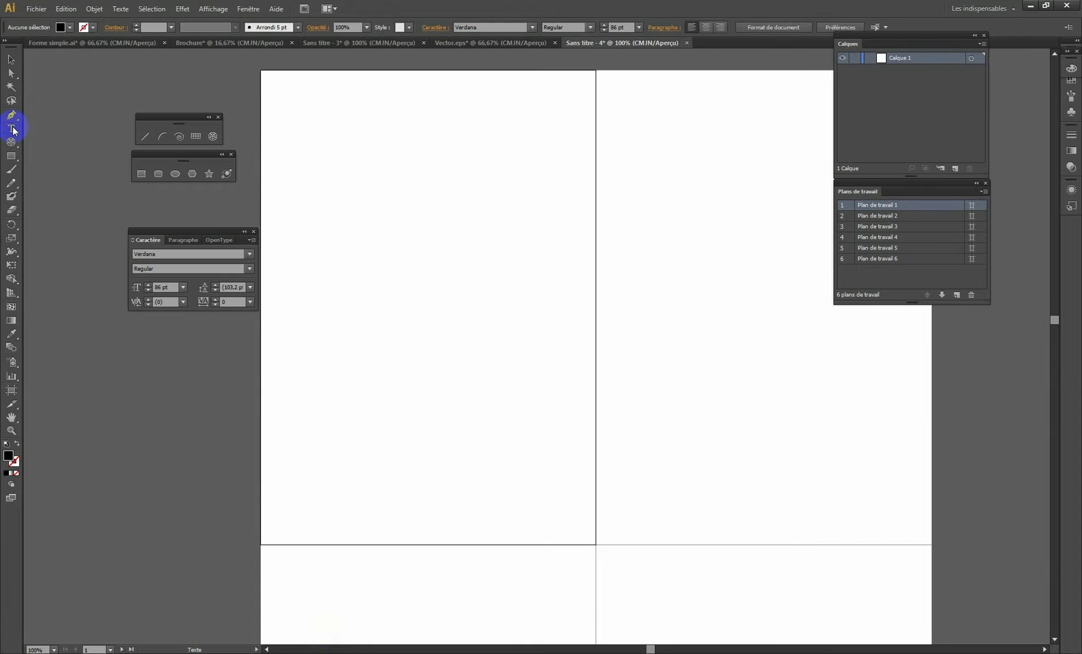
pyautogui.click(334, 187)
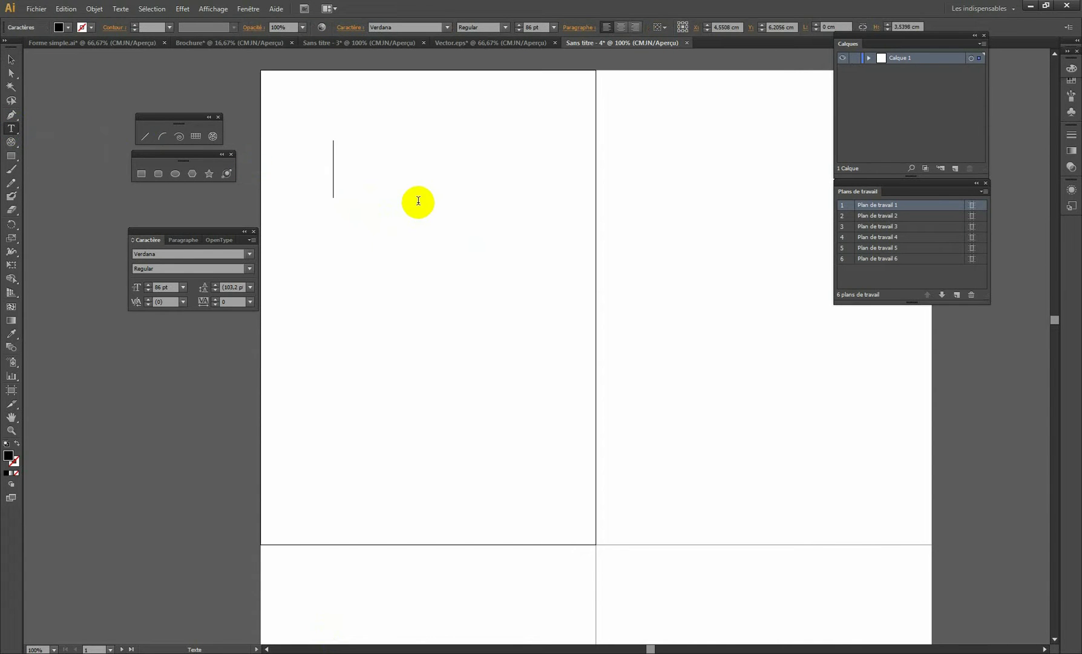
pyautogui.write('t')
pyautogui.press('BackSpace')
pyautogui.write('TAF Fo')
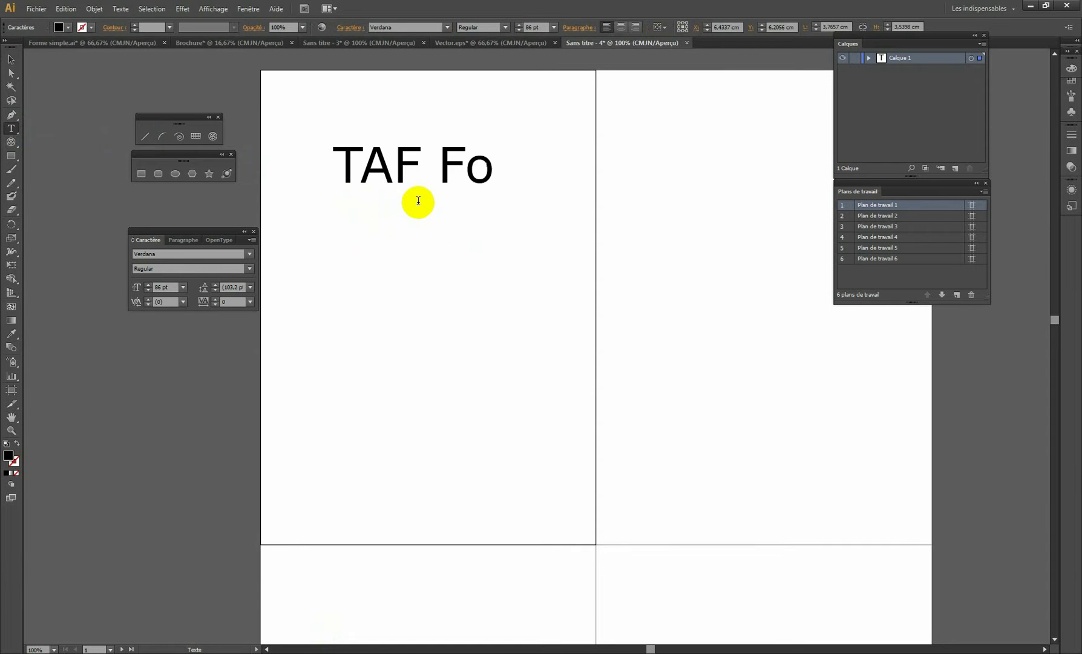
pyautogui.write('rmation')
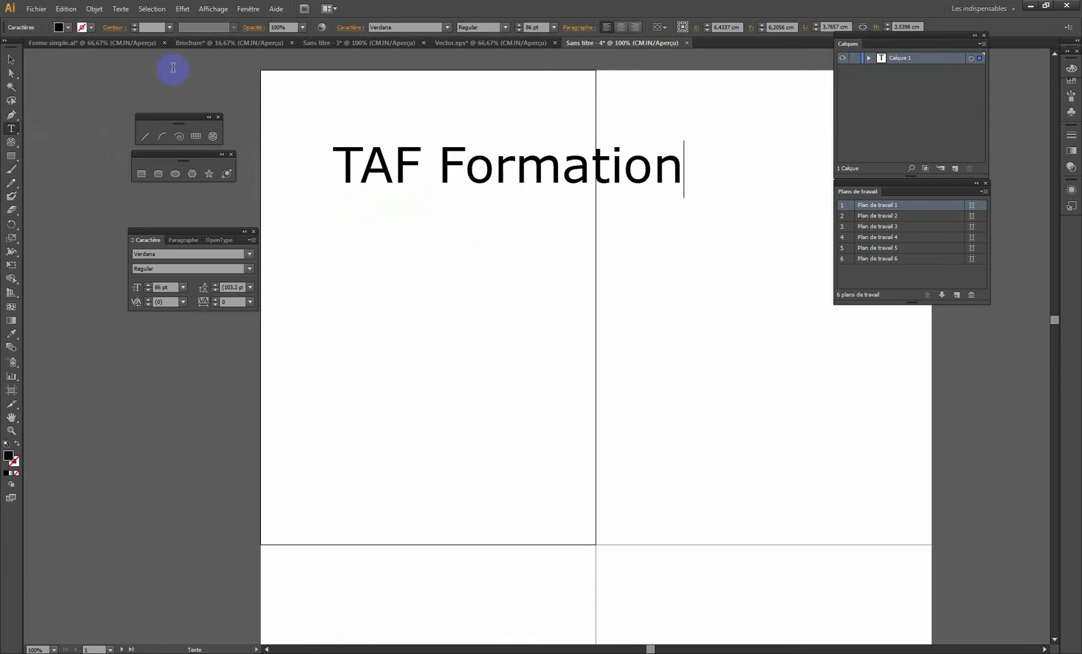
pyautogui.click(9, 59)
pyautogui.moveTo(424, 171); pyautogui.dragTo(398, 164)
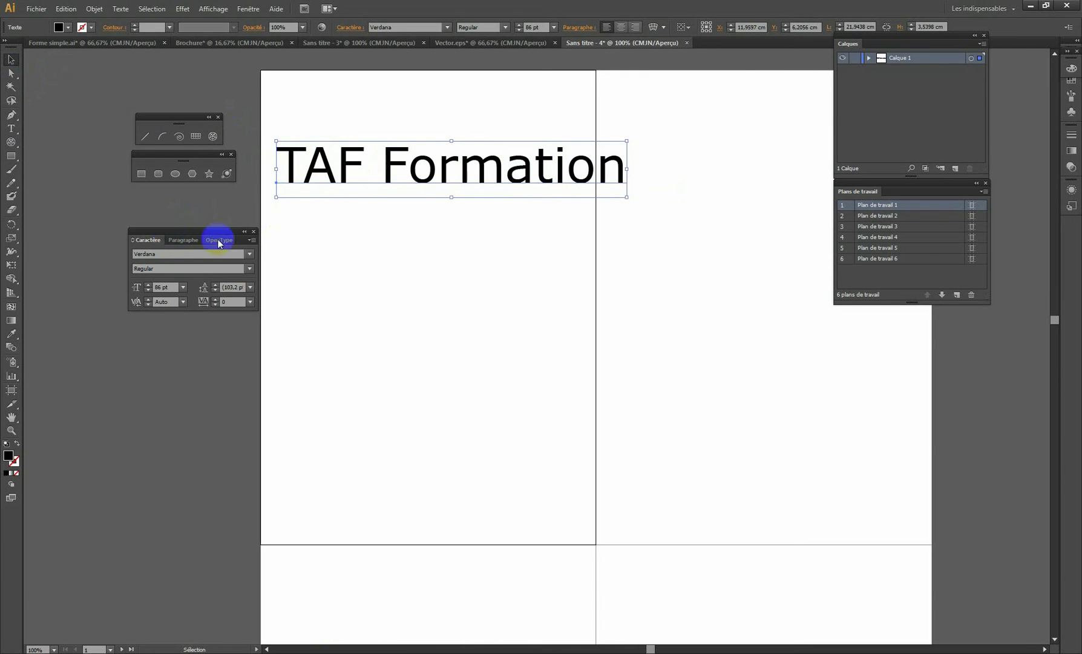
# Close and reopen the character settings, and set the font family of the "TAF Formation" text to a Antara Distance.
pyautogui.click(254, 232)
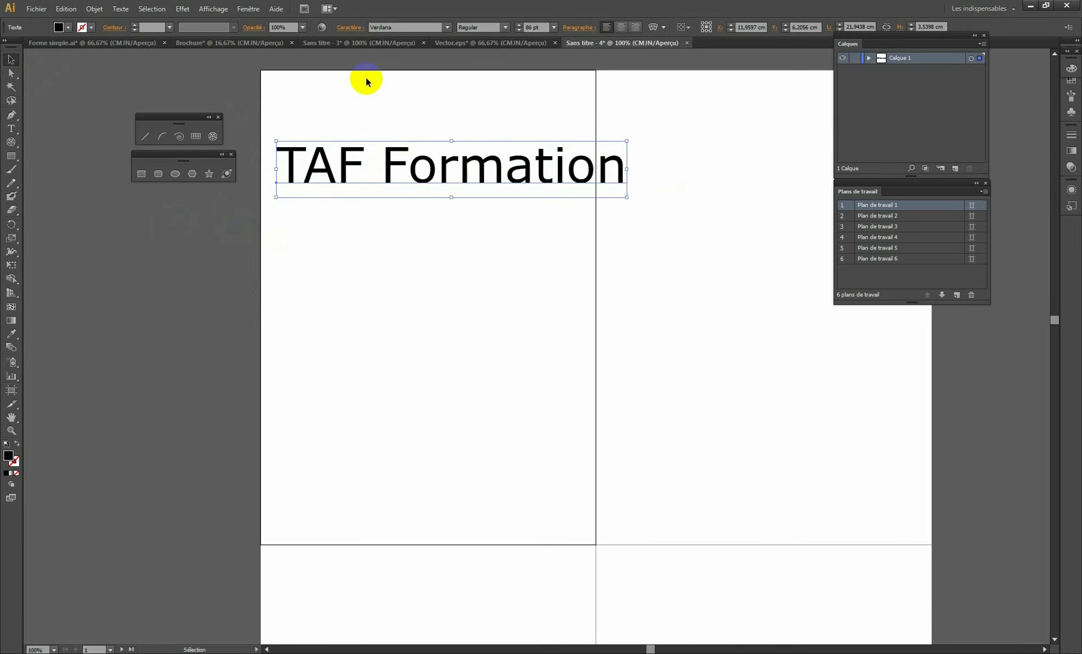
pyautogui.hotkey('ctrl', 't')
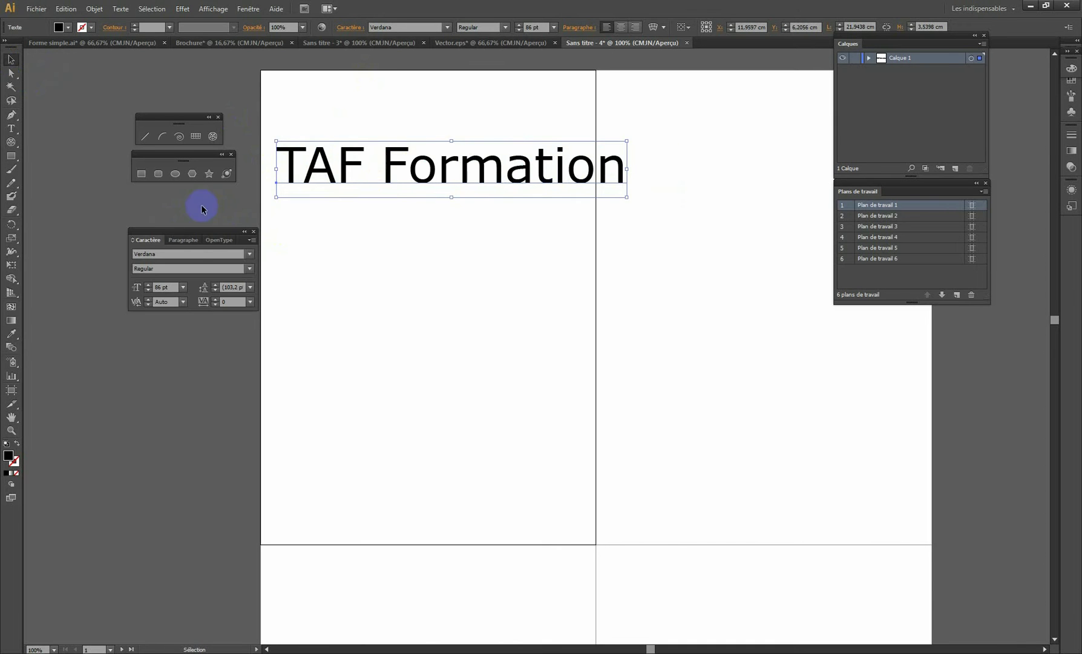
pyautogui.click(181, 253)
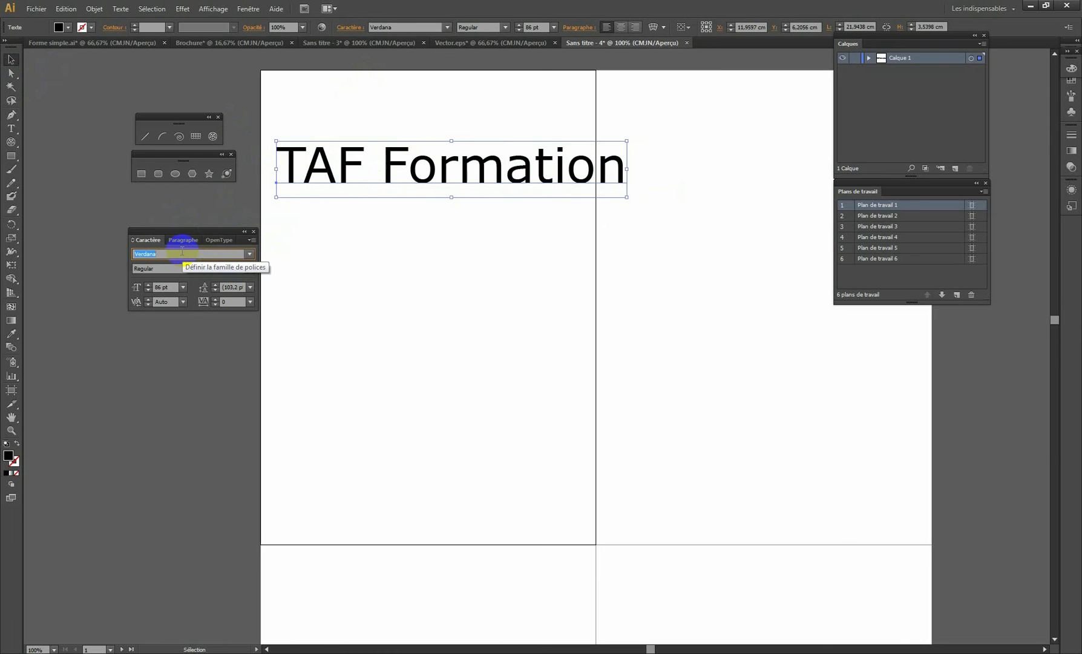
pyautogui.write('a Antara Distance')
pyautogui.click(148, 267)
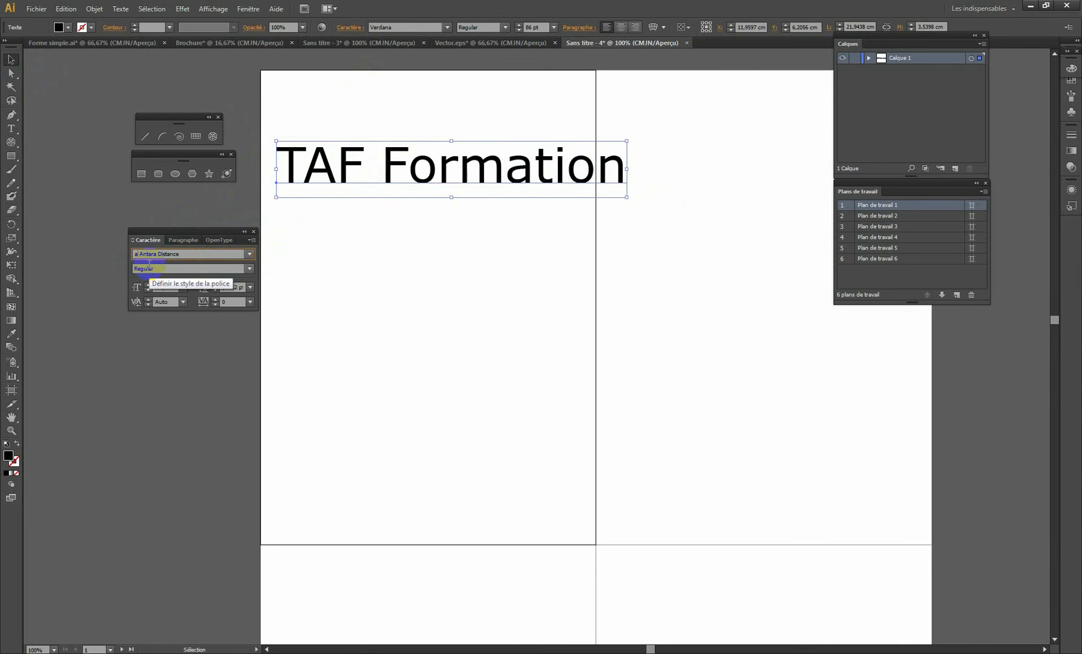
pyautogui.click(155, 254)
pyautogui.click(189, 252)
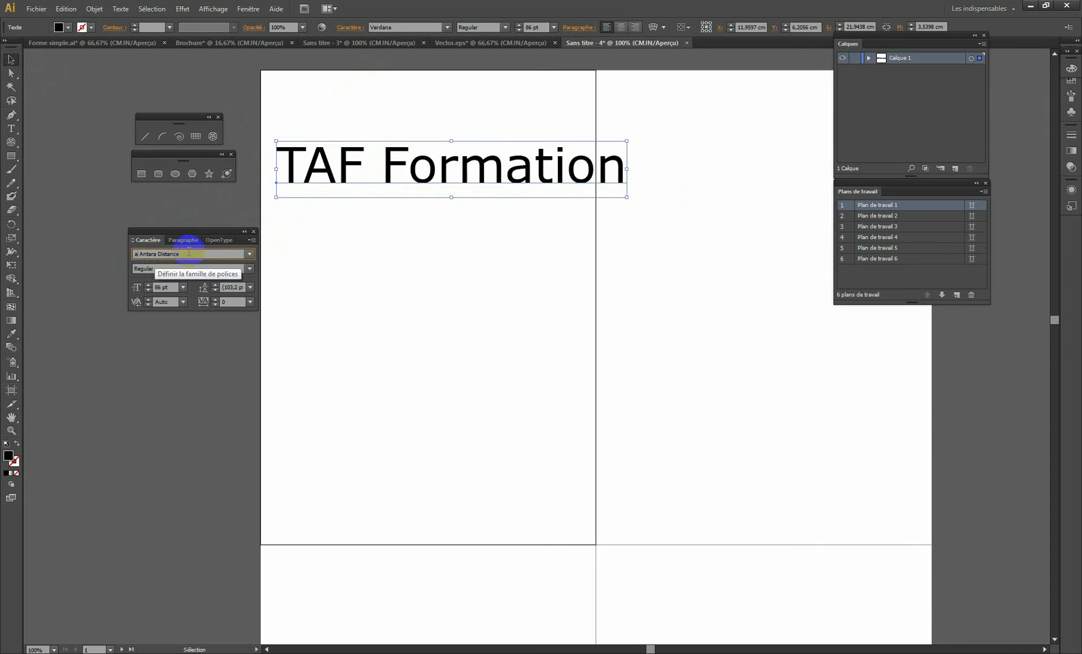
pyautogui.press('Return')
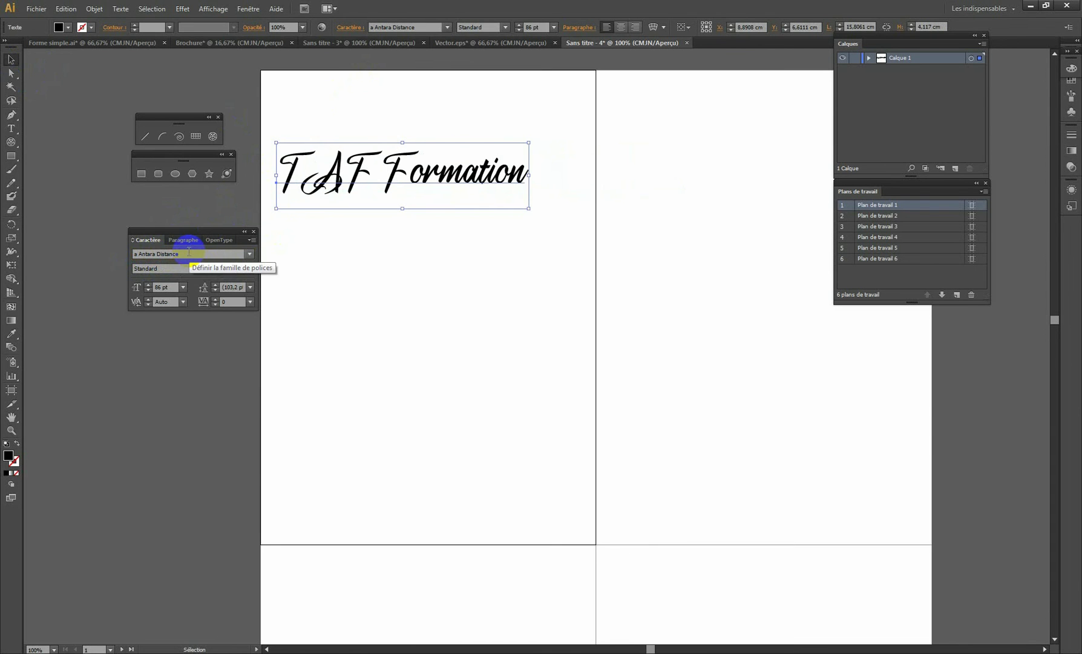
pyautogui.click(335, 174)
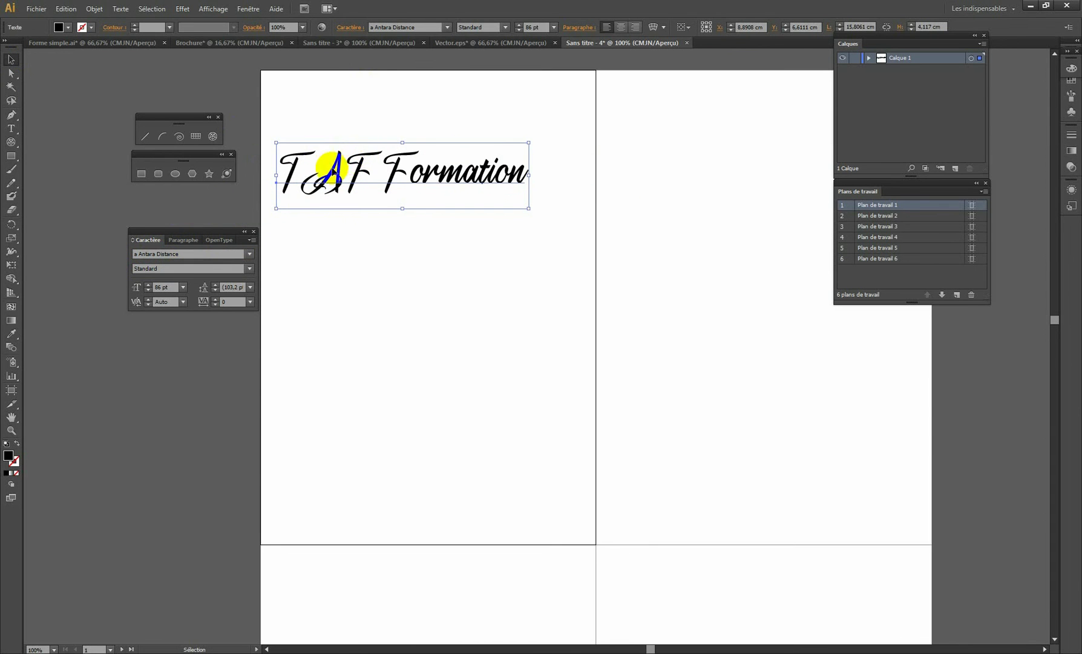